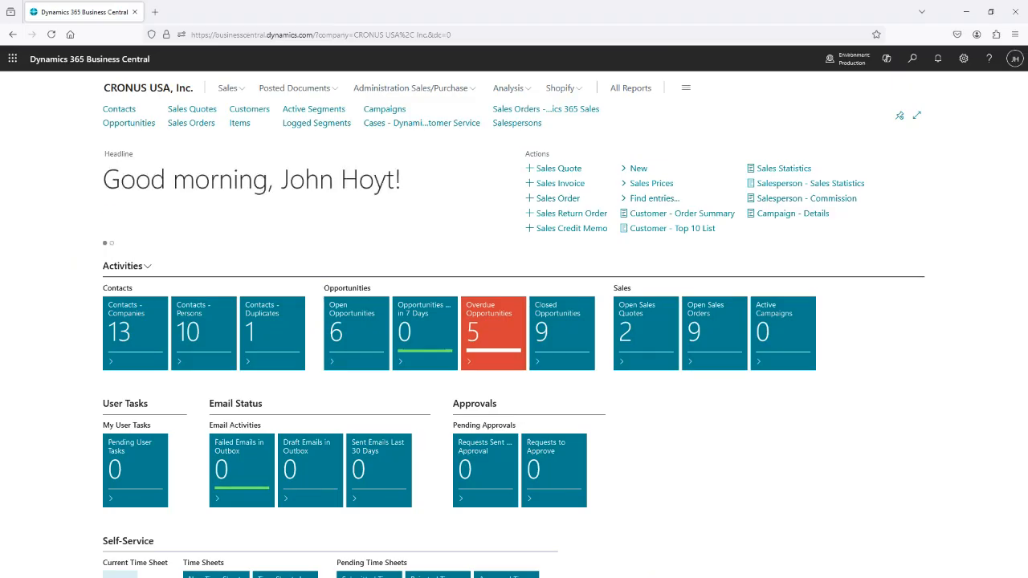
Review the user settings, including the role, company and work date, and close them.
click(968, 66)
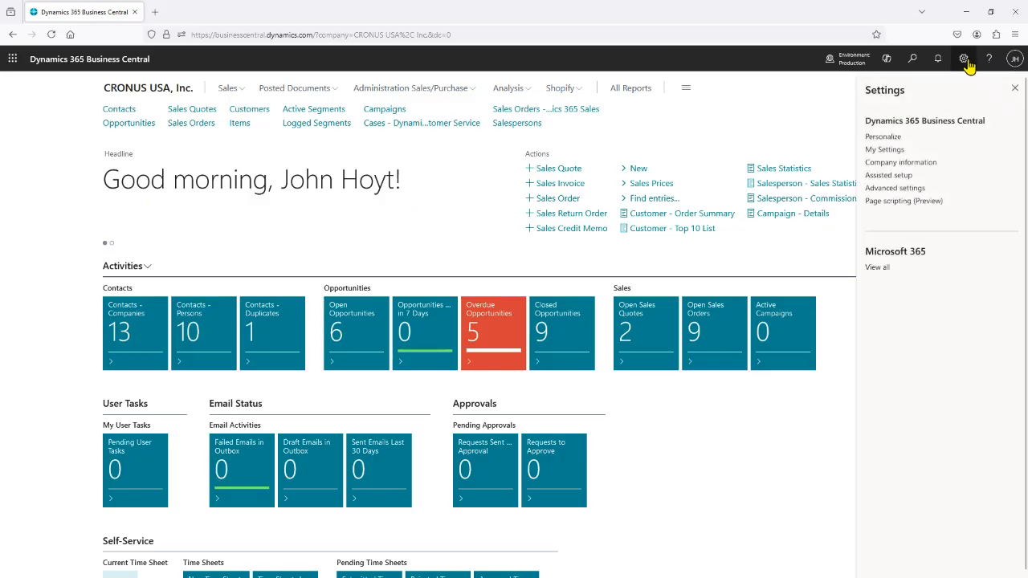
click(888, 148)
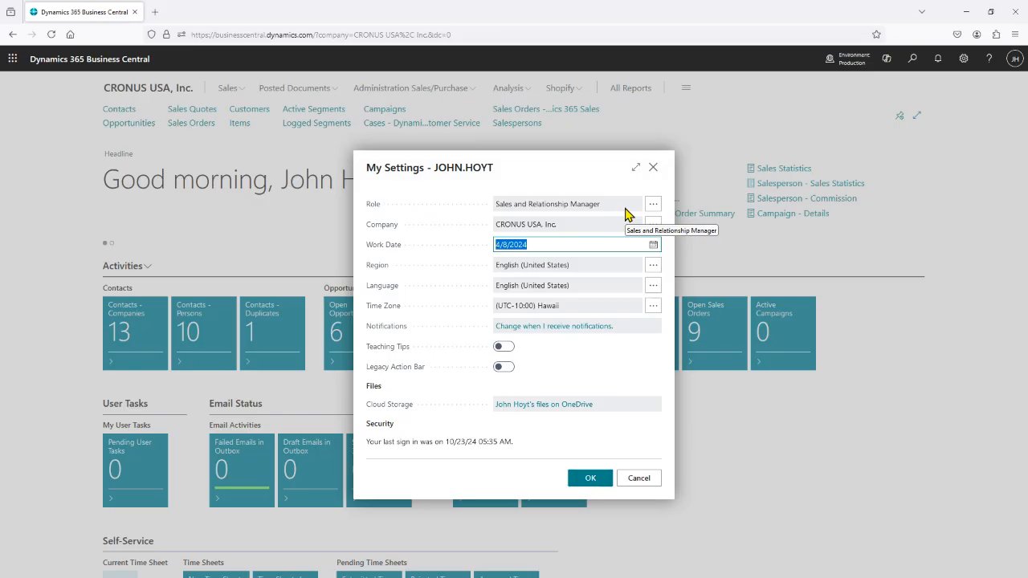
click(654, 170)
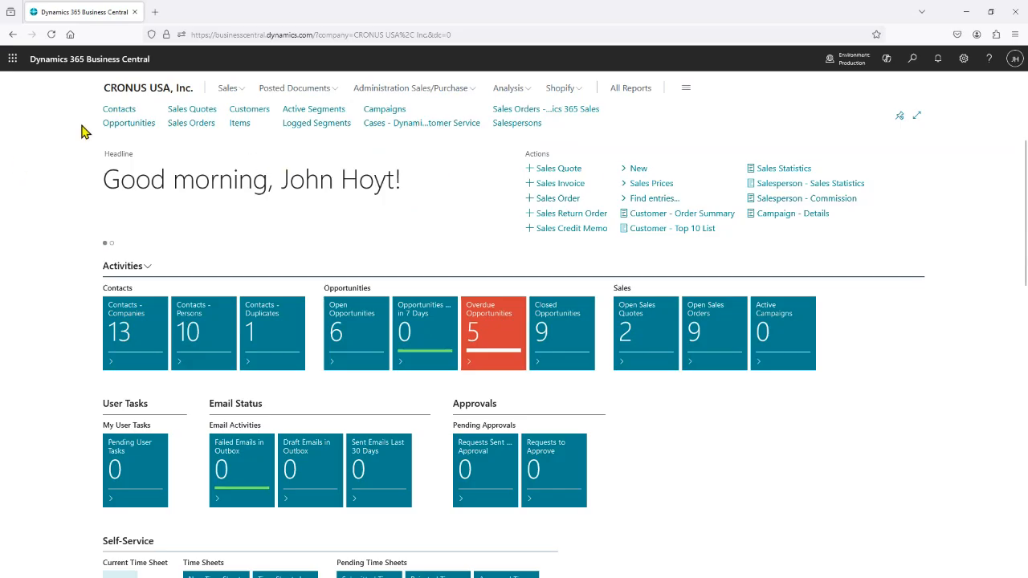
Examine all general details and the interaction history on the contact card of the person working for Alpine Ski House.
click(119, 112)
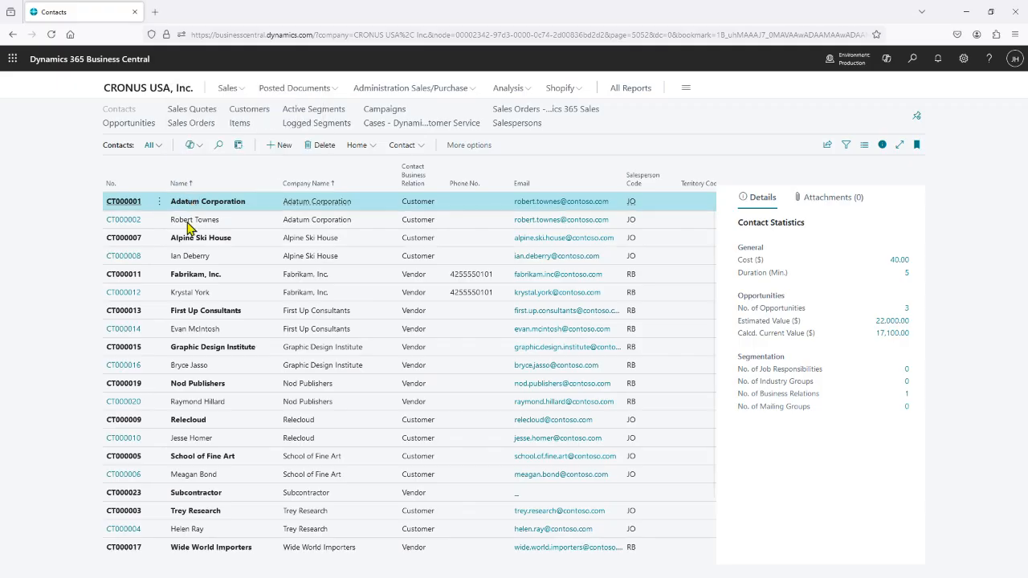
click(121, 259)
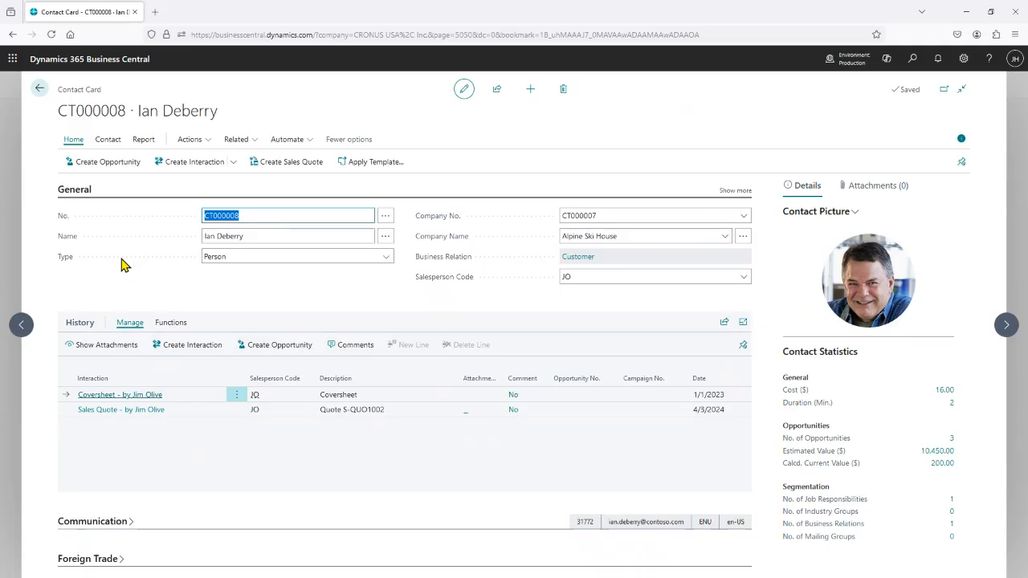
click(739, 191)
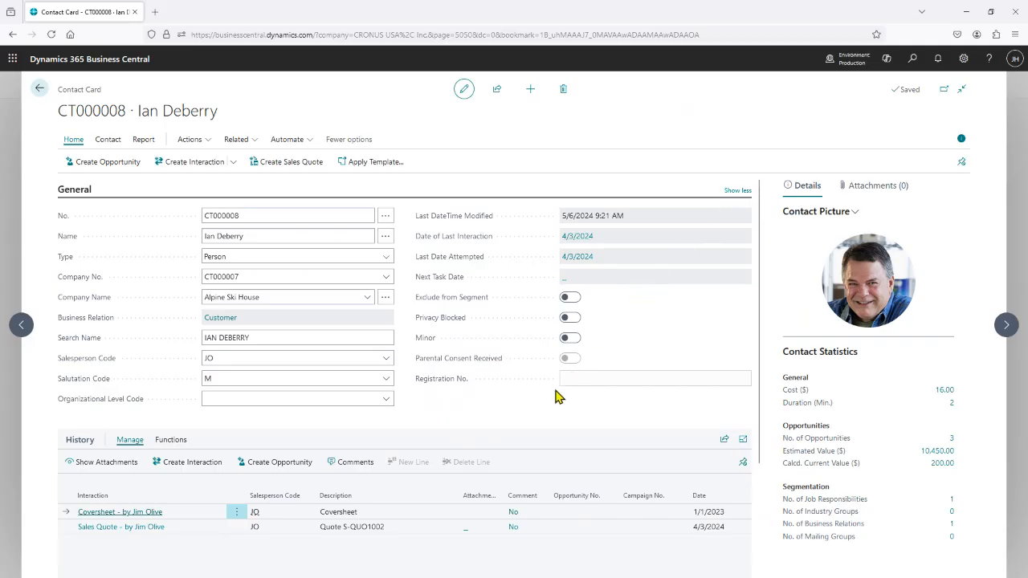
scroll(565, 485, down, 3)
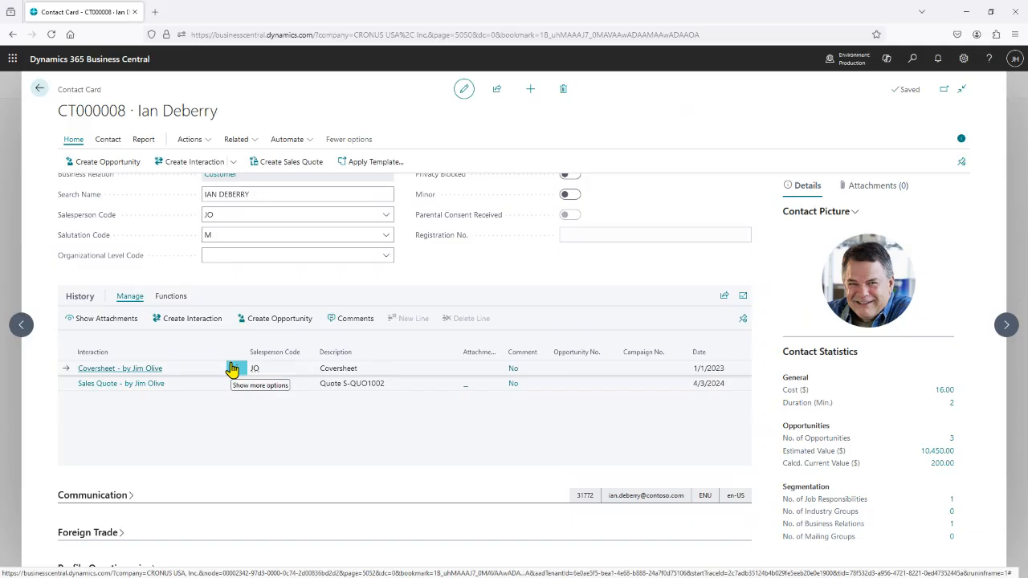
scroll(232, 353, up, 3)
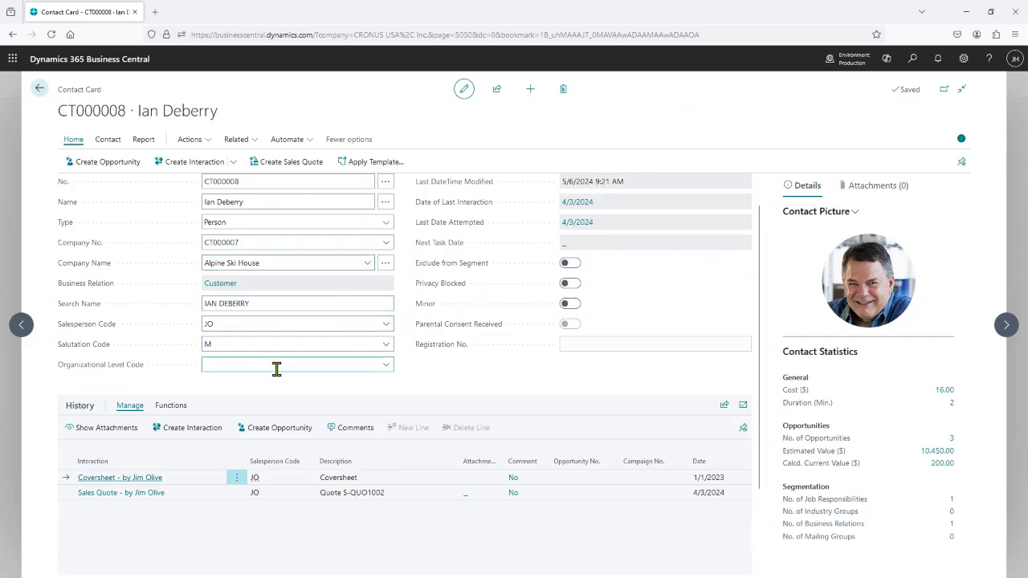
View the company contact card for Alpine Ski House and return to the contact list.
click(38, 91)
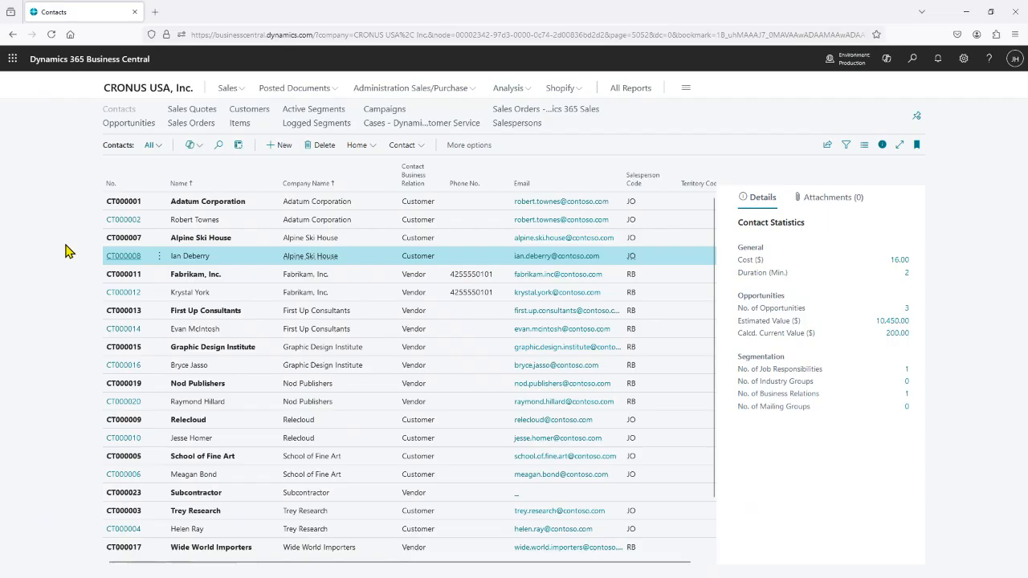
click(120, 241)
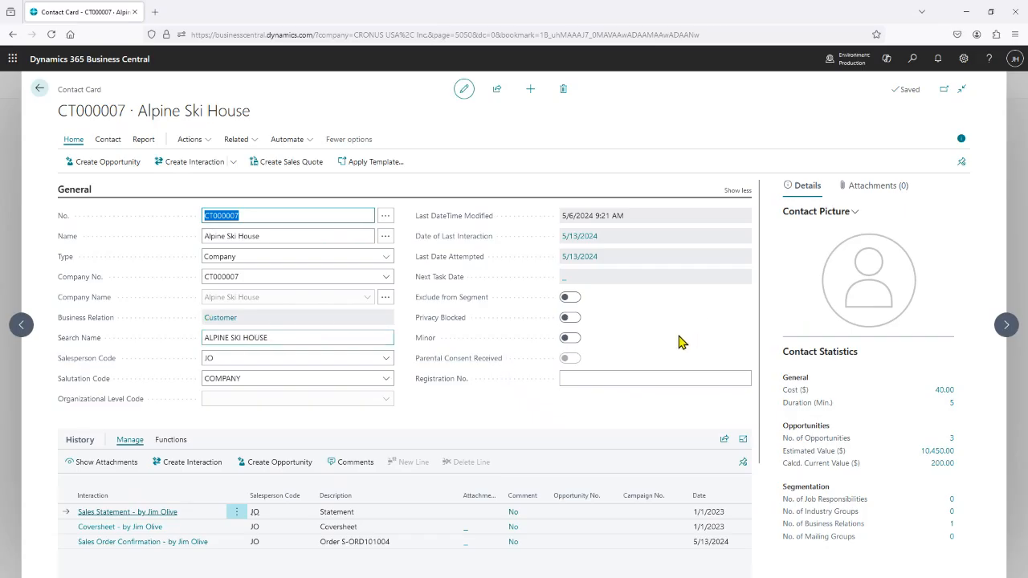
click(39, 89)
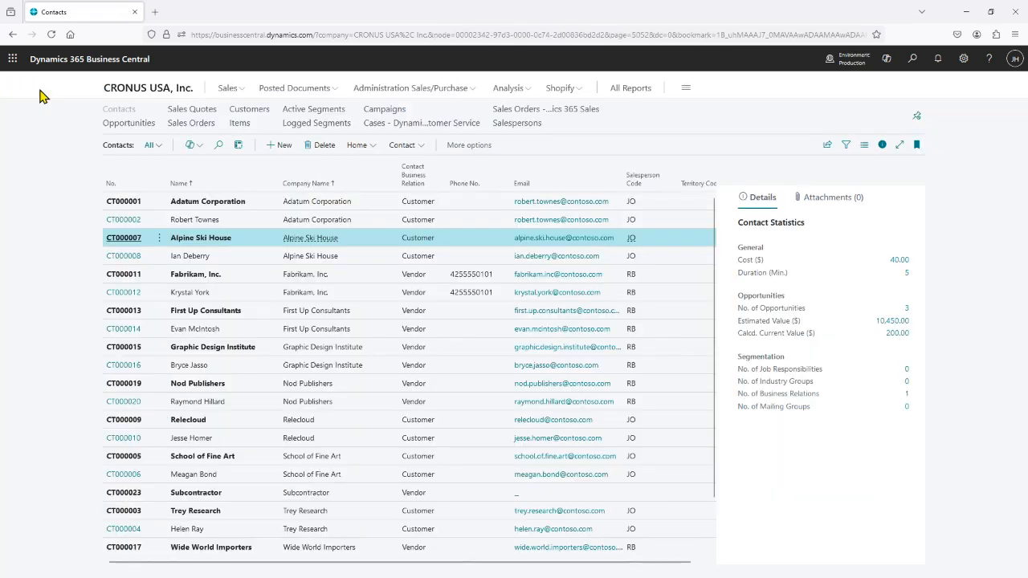
Examine the full general details and the address and contact information on the Alpine Ski House customer card.
click(229, 91)
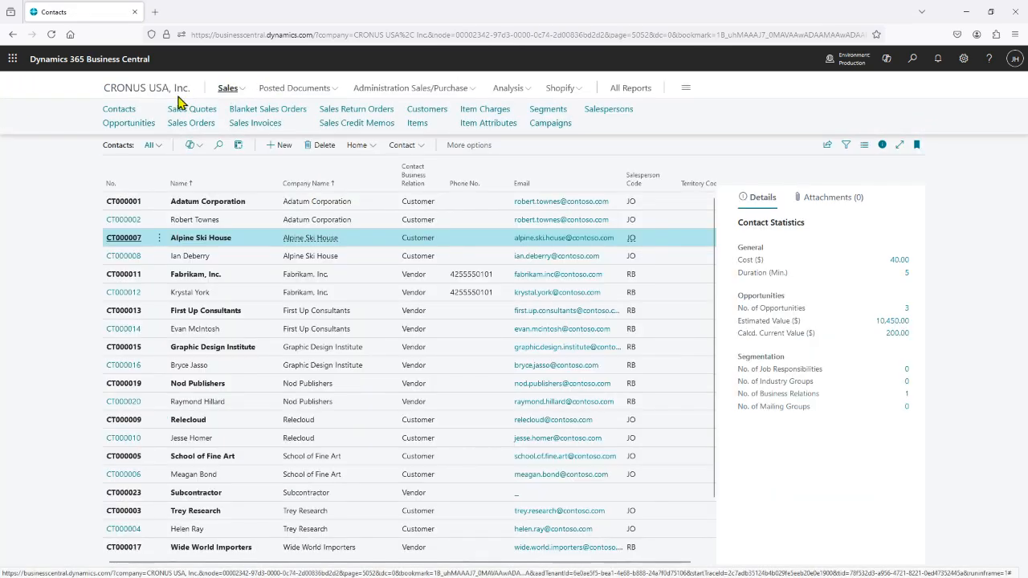
click(427, 109)
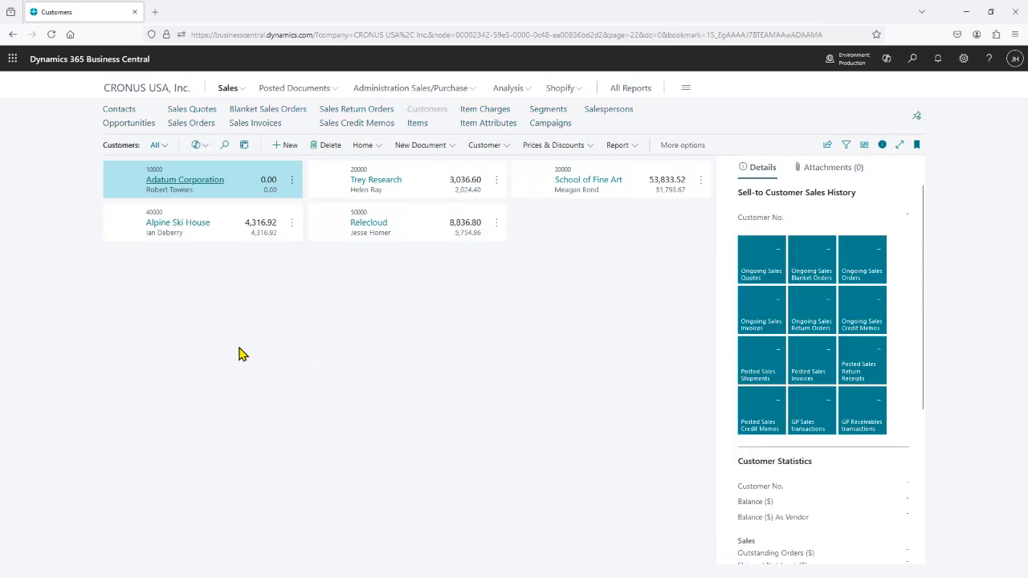
click(170, 222)
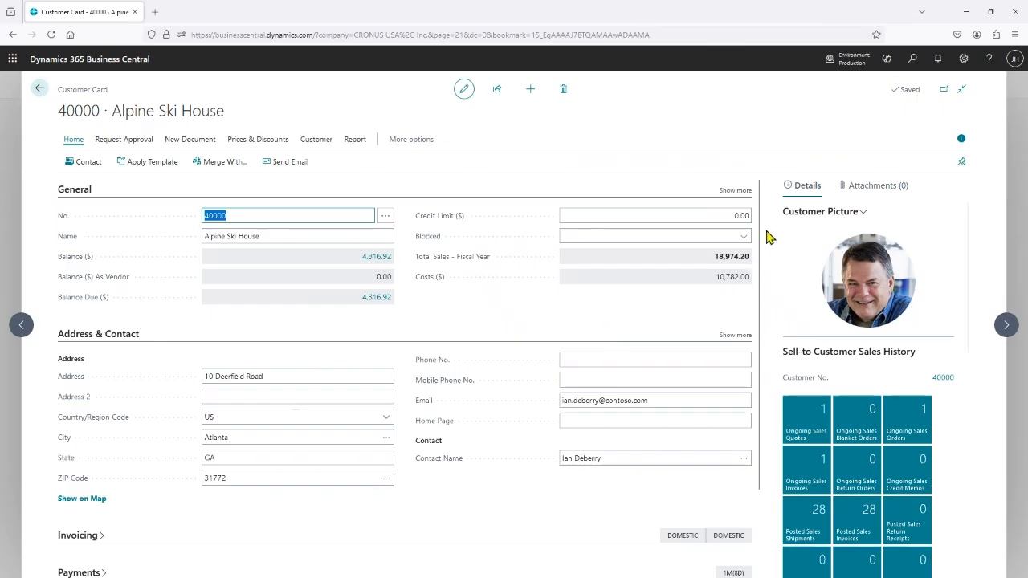
click(734, 192)
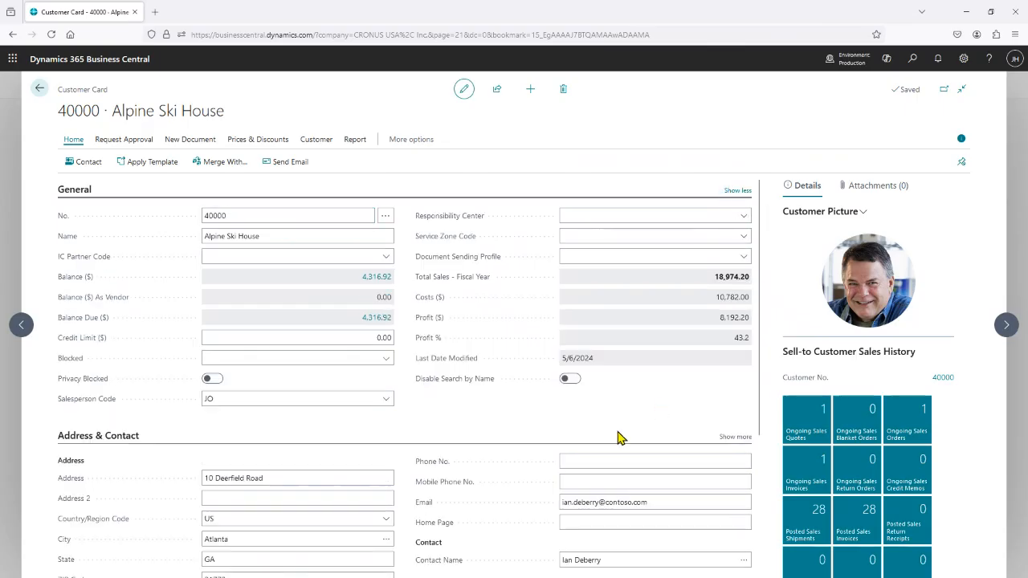
scroll(560, 371, down, 3)
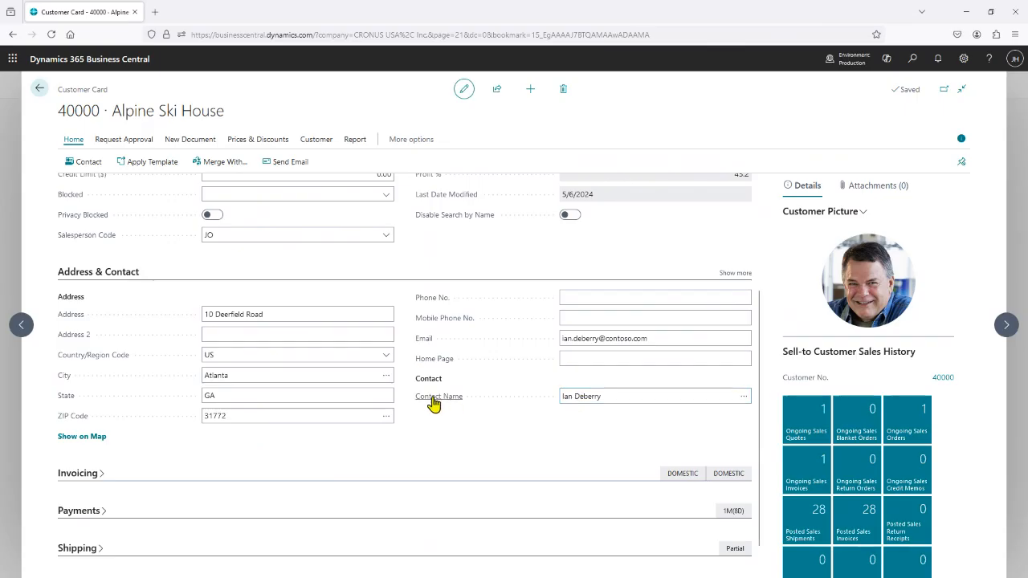
mouse_move(434, 401)
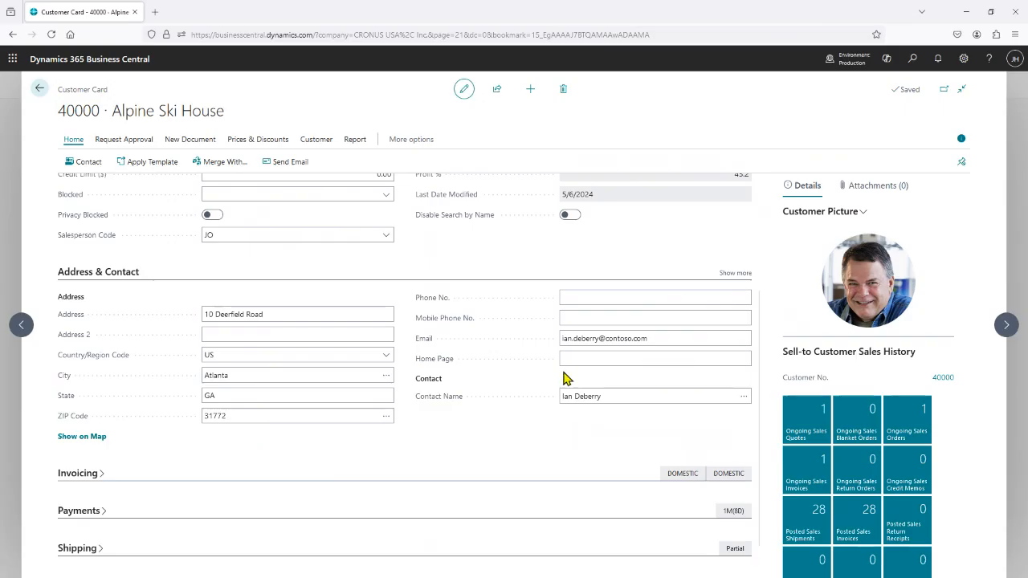
click(38, 91)
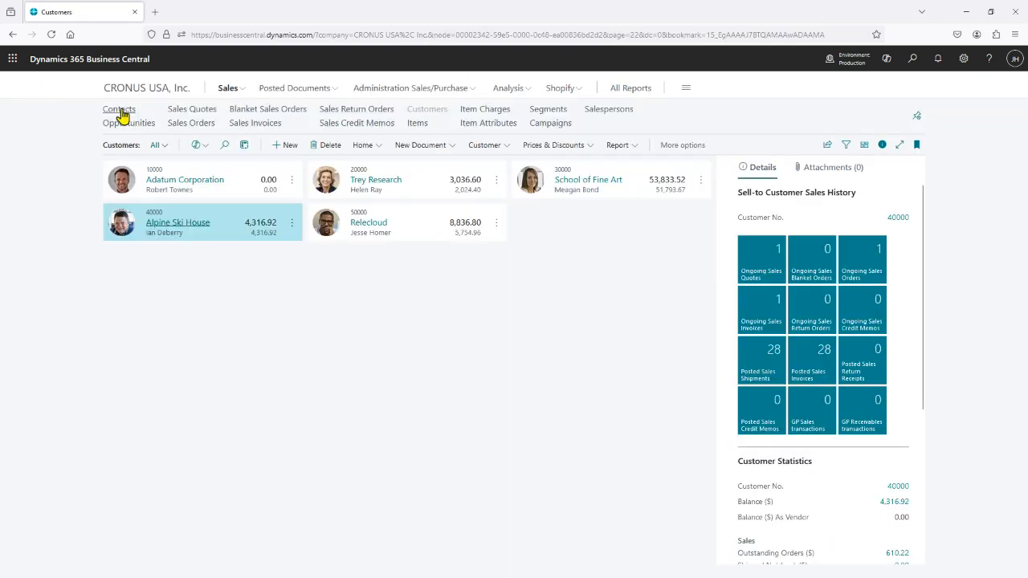
Start creating an interaction from the contact card of the person at Alpine Ski House.
click(121, 110)
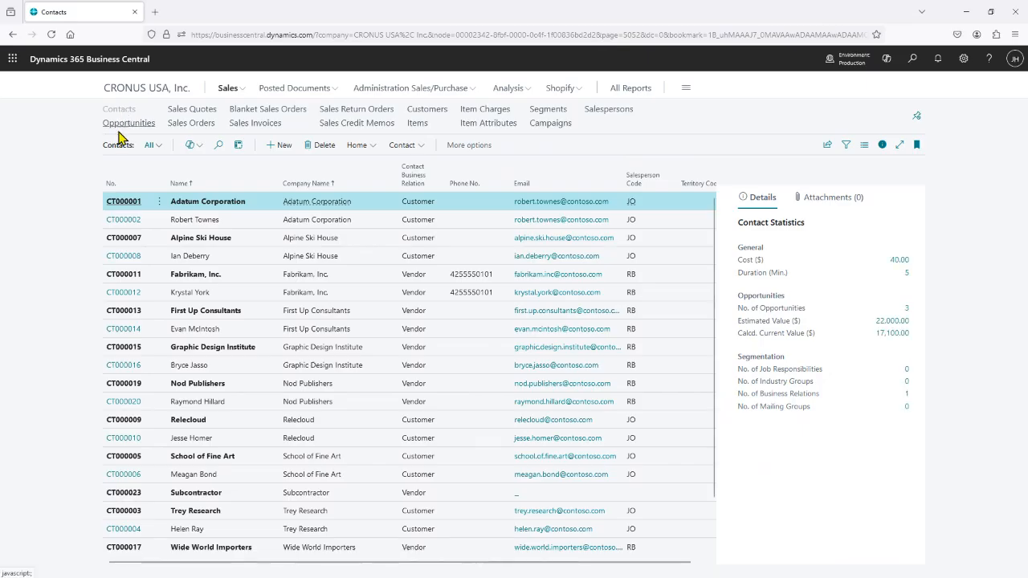
click(125, 257)
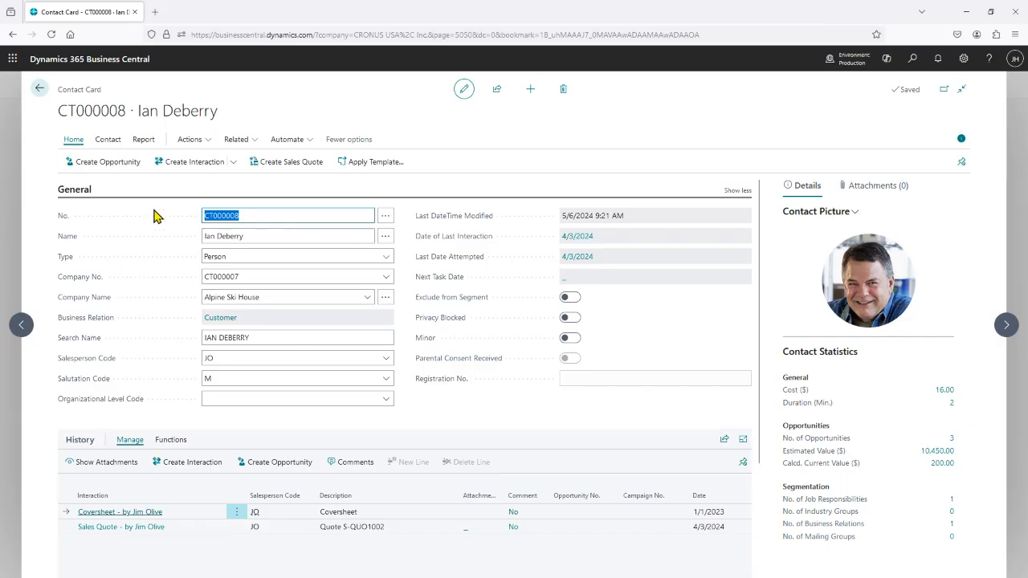
click(200, 168)
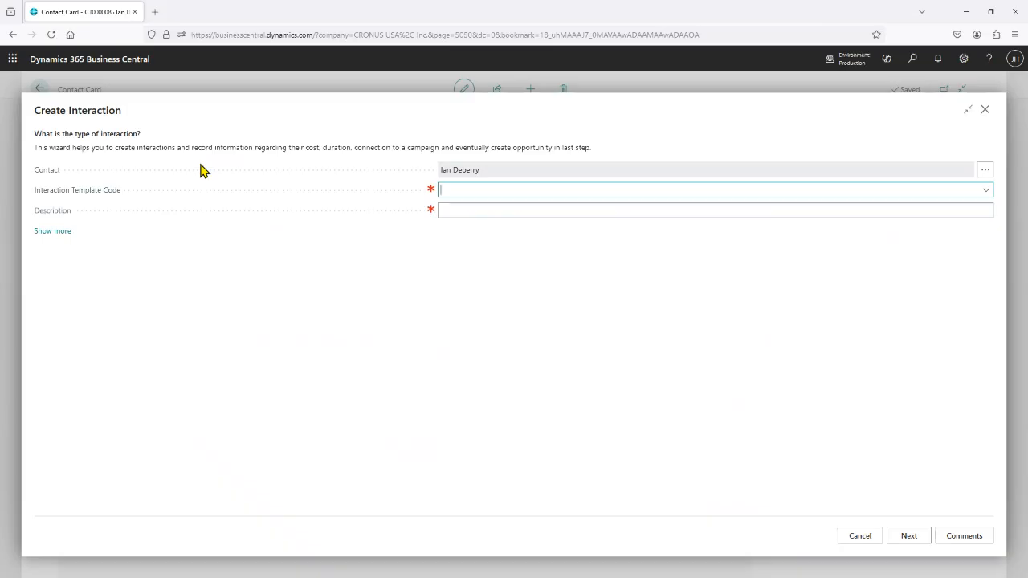
Choose the INCOME template for the interaction, reveal its additional fields and continue to the related campaign details.
click(988, 191)
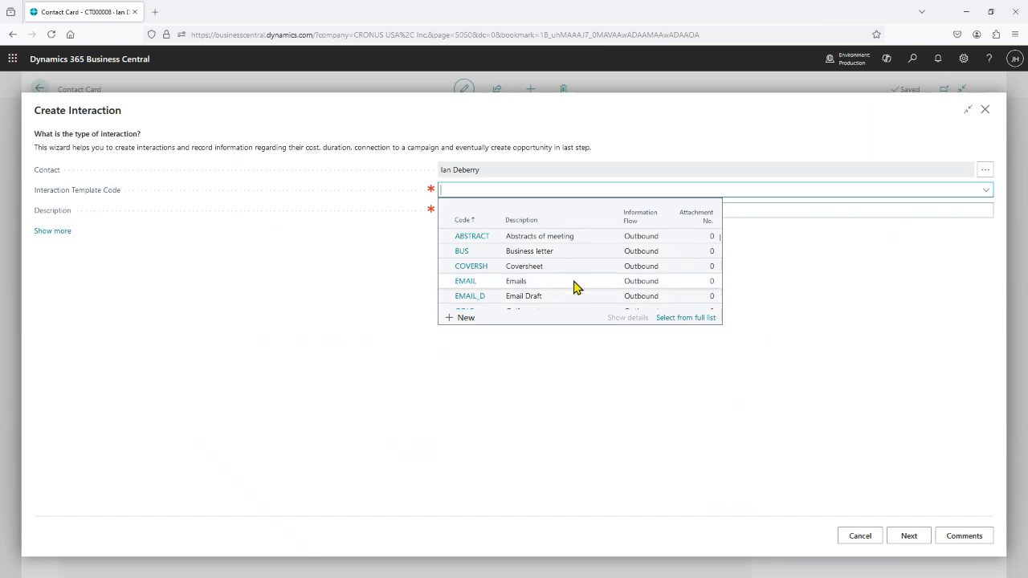
scroll(558, 271, down, 5)
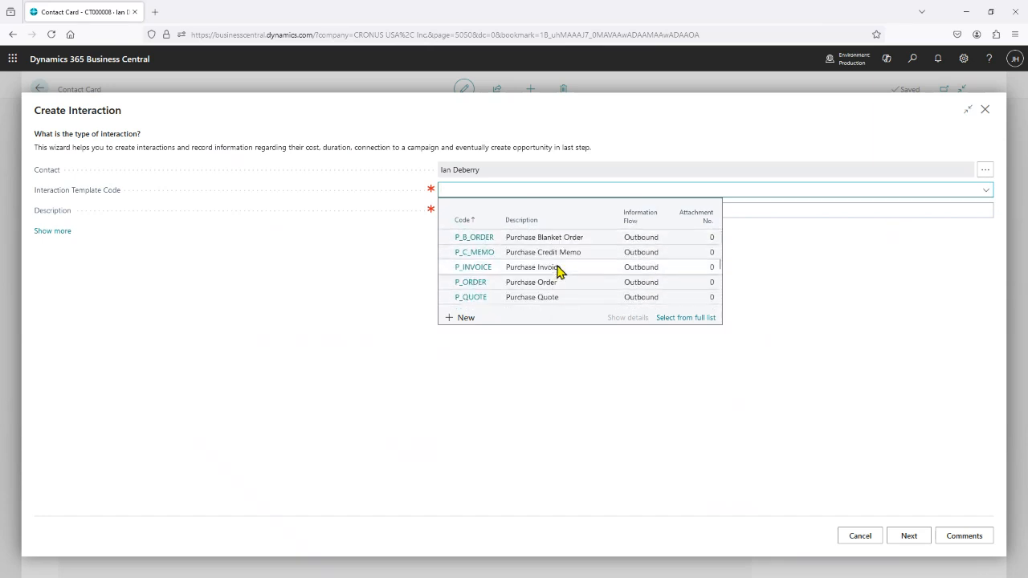
scroll(559, 271, up, 4)
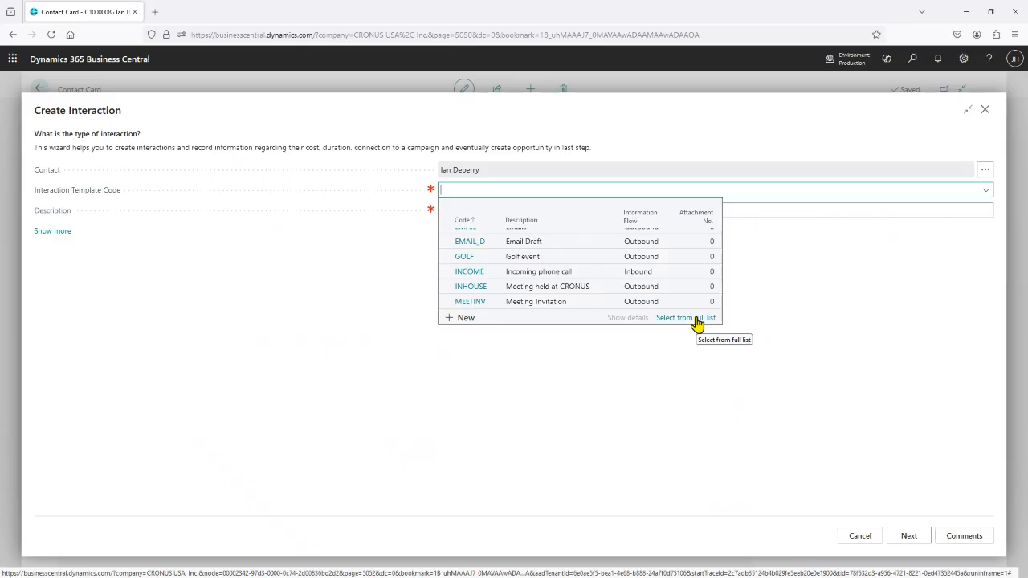
click(472, 275)
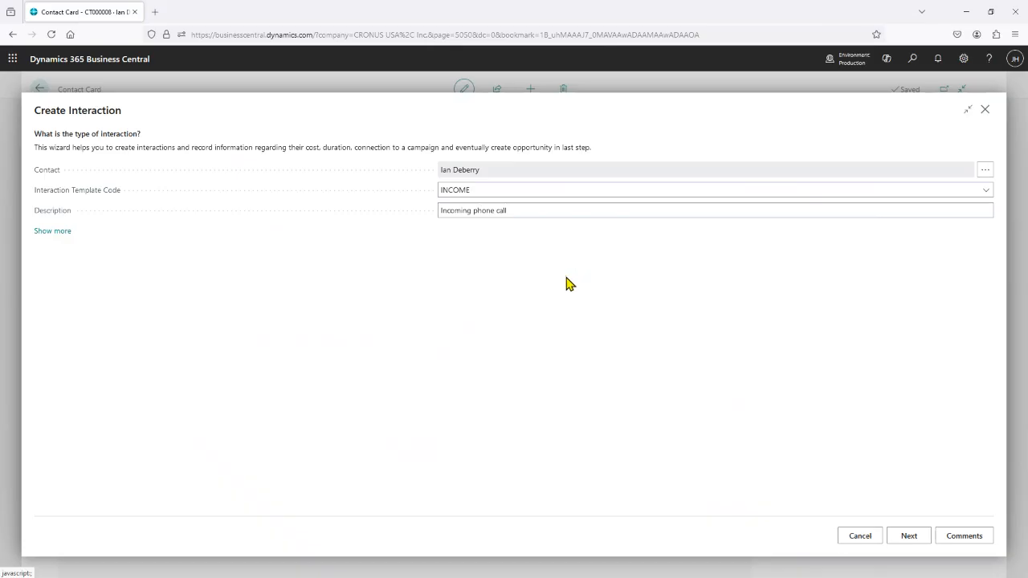
click(63, 238)
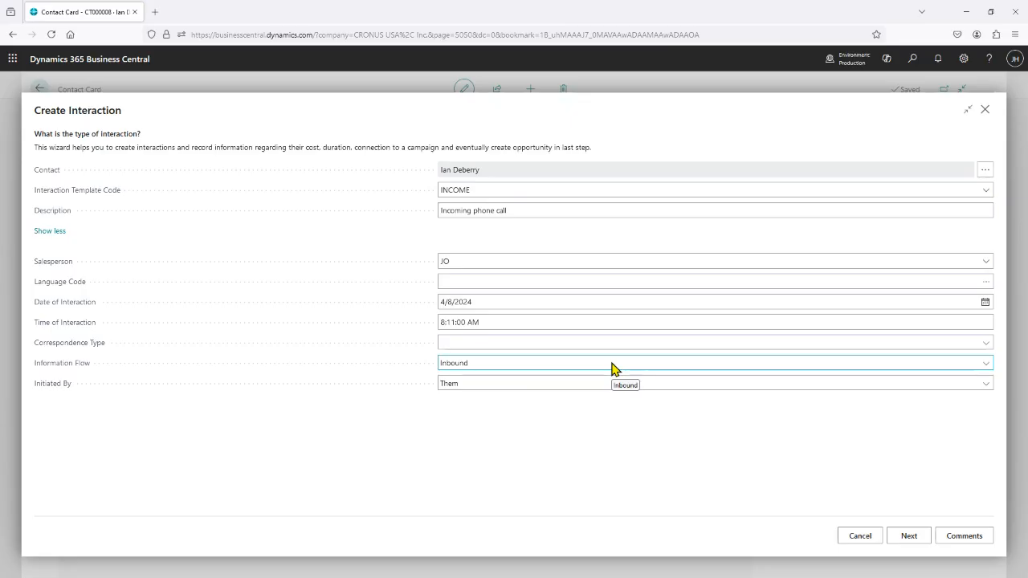
click(909, 536)
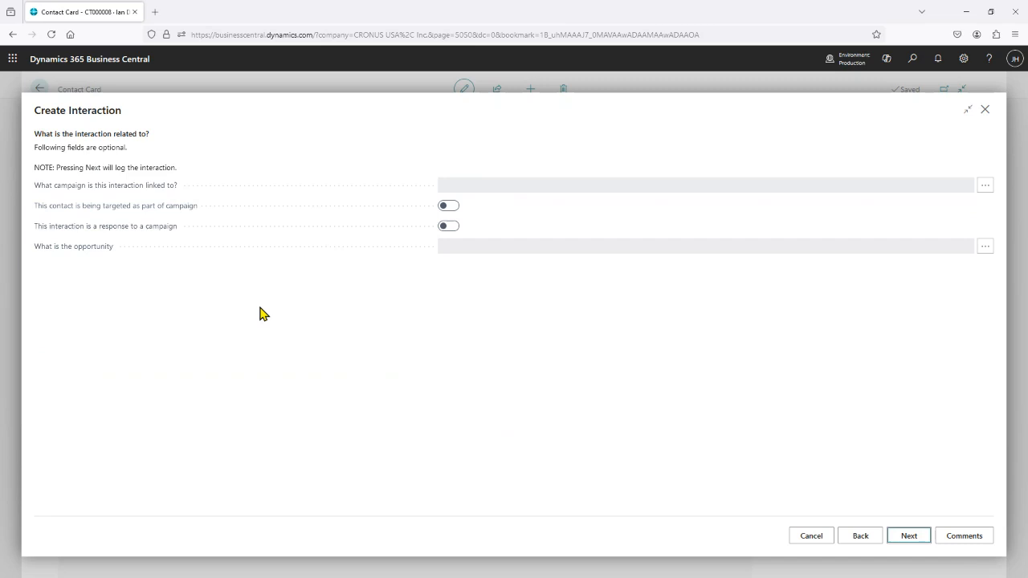
Mark the contact as targeted by a campaign and the interaction as a campaign response, and check the available opportunities.
click(451, 206)
click(452, 209)
click(452, 230)
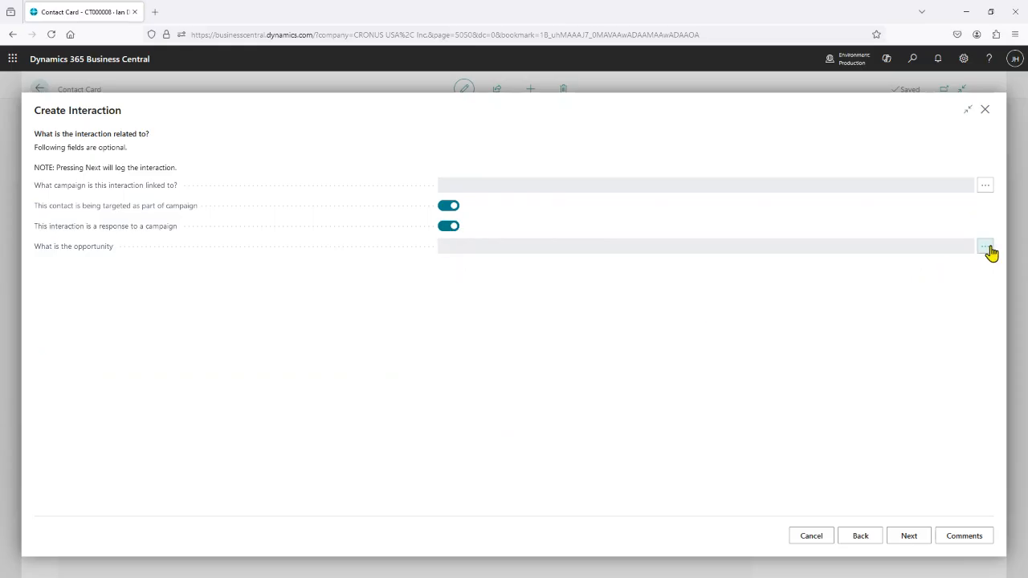
click(985, 247)
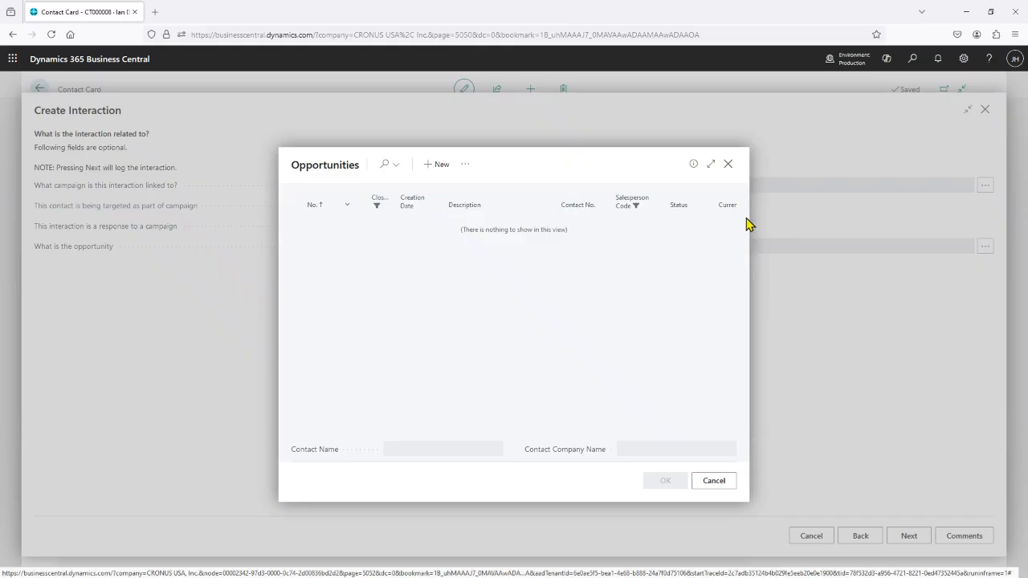
click(729, 170)
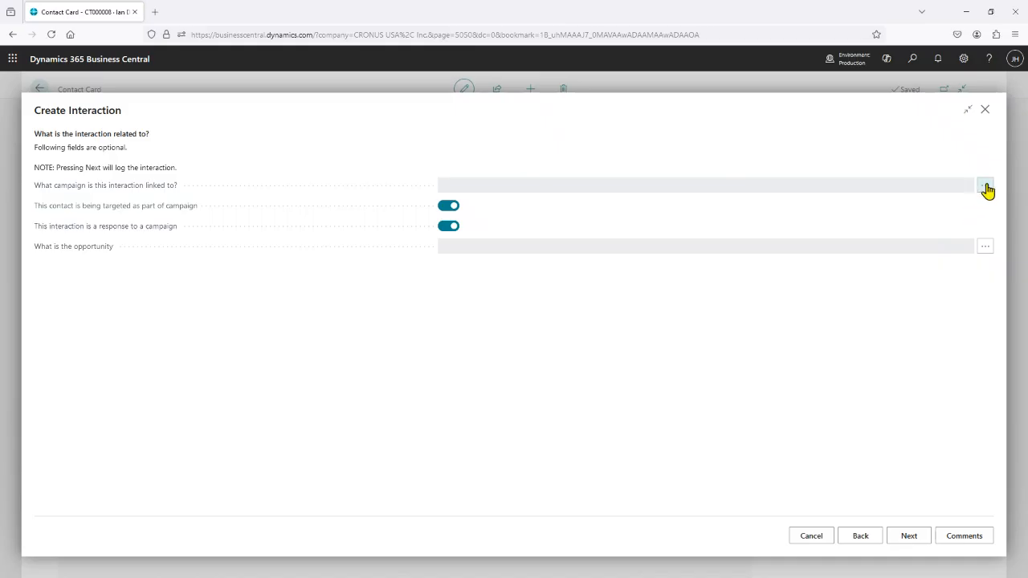
Link the interaction to the Increase sale campaign and log it.
click(986, 186)
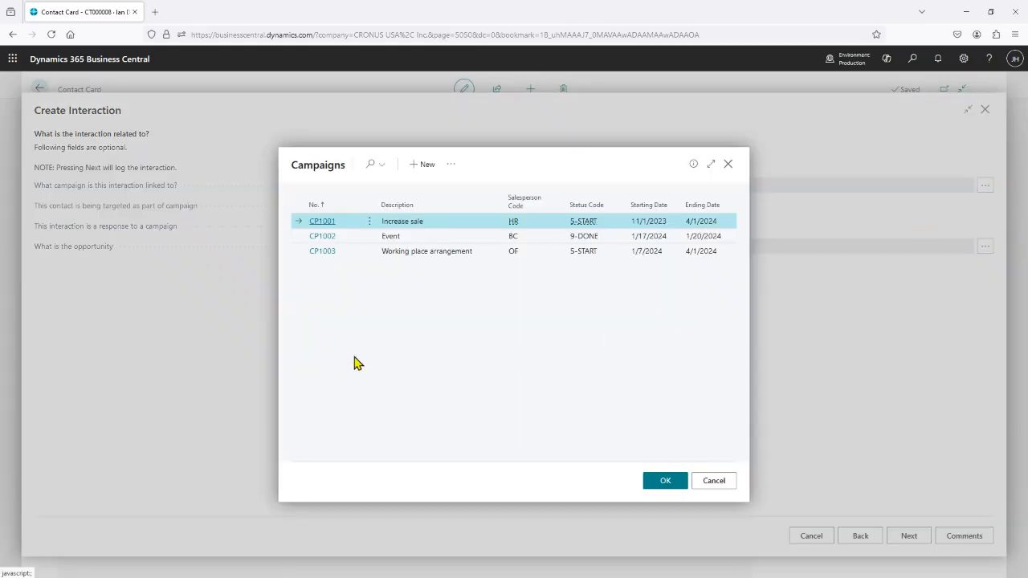
click(321, 223)
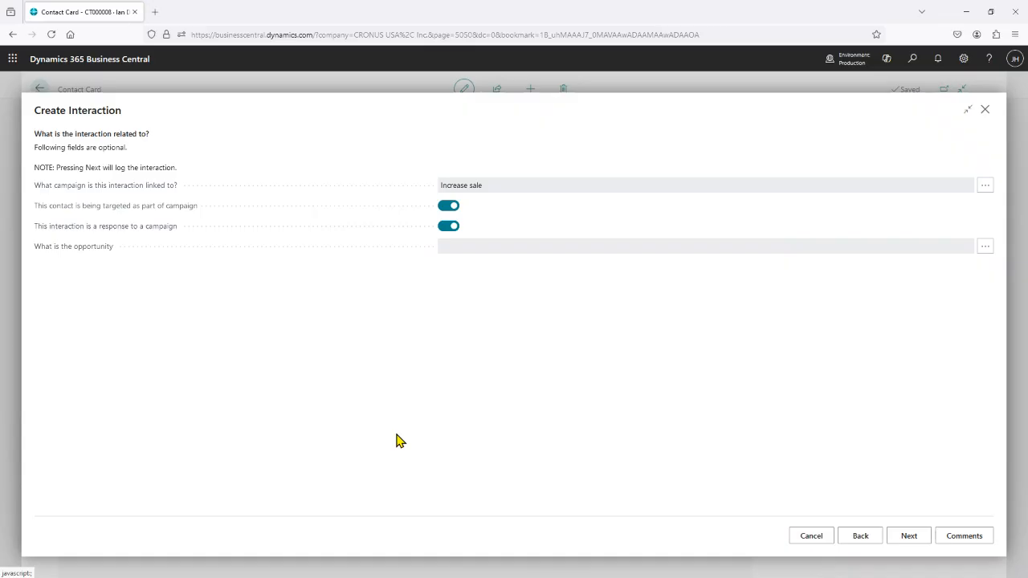
click(909, 540)
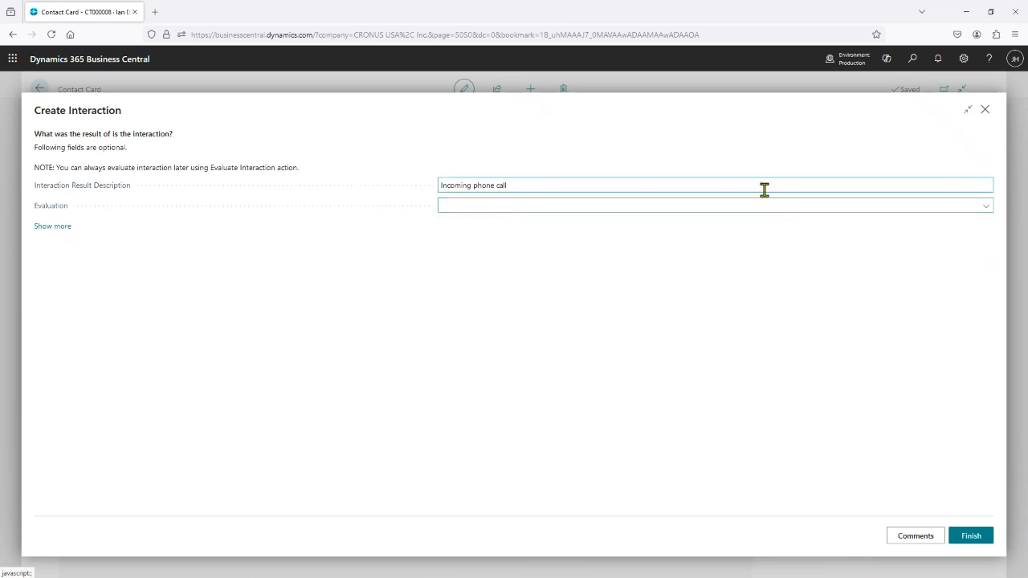
Set the evaluation of the interaction result to Very Positive.
click(987, 211)
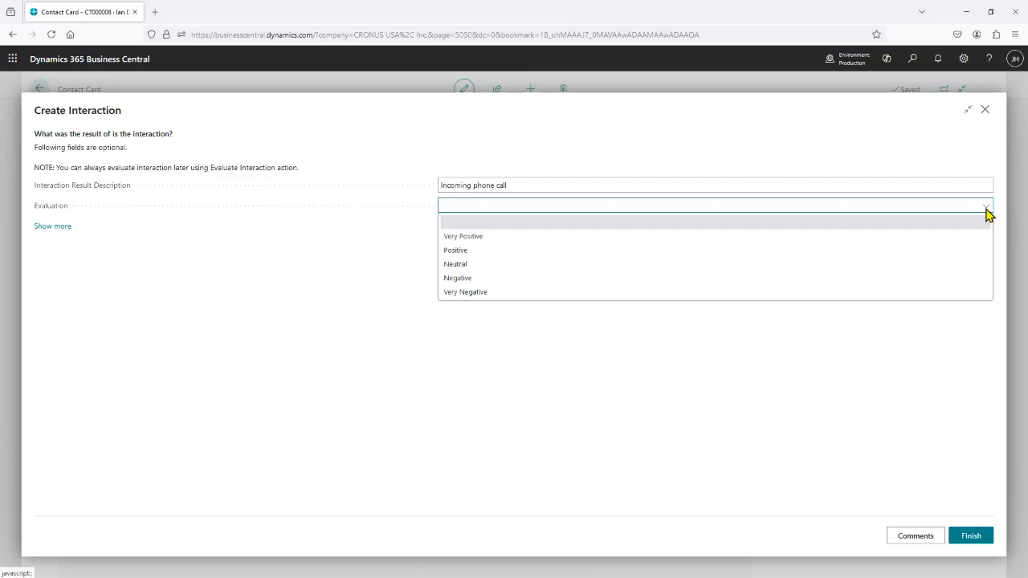
click(478, 239)
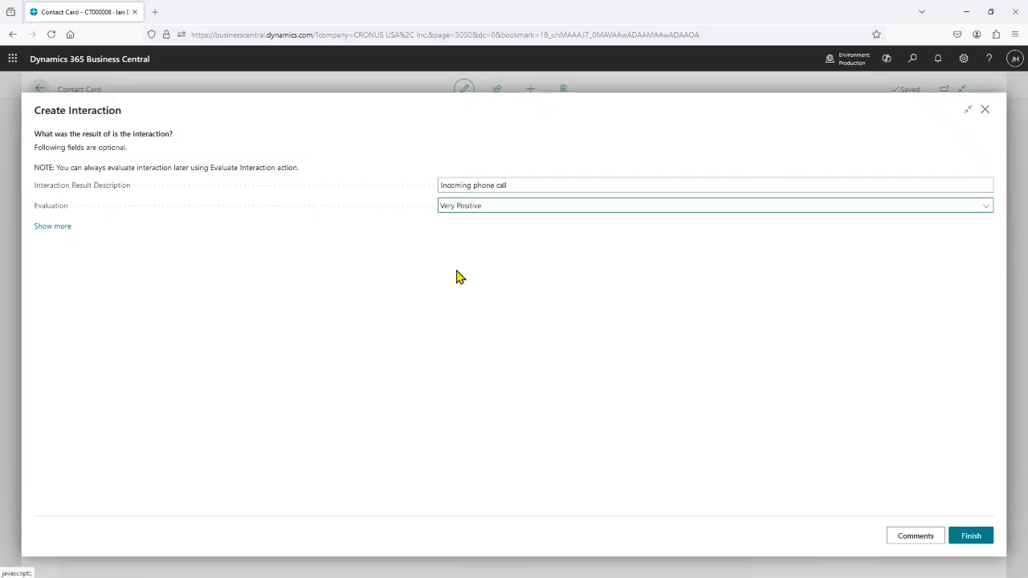
Reveal the additional result fields, finish the interaction and check it in the contact's interaction history.
click(51, 227)
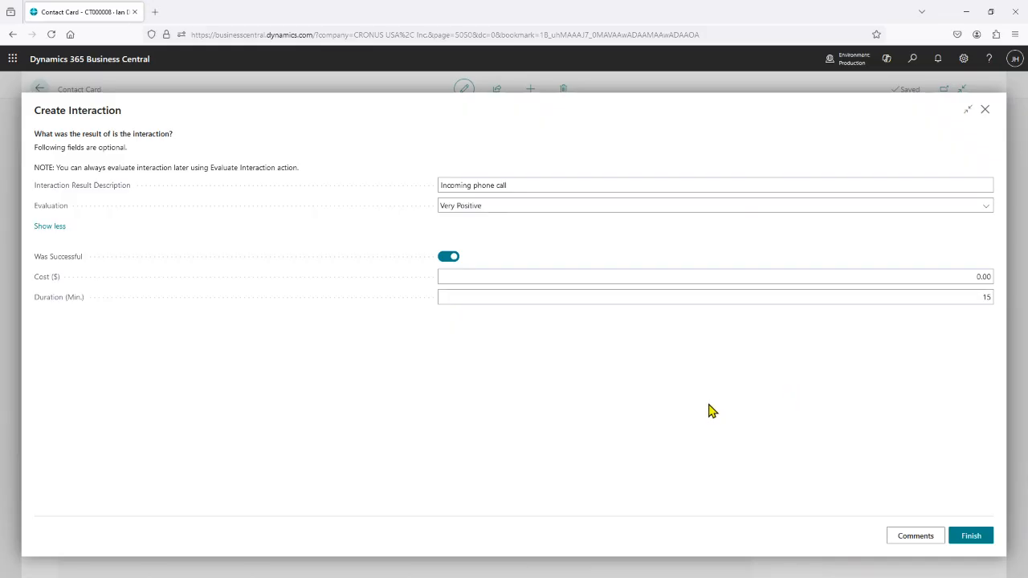
click(972, 540)
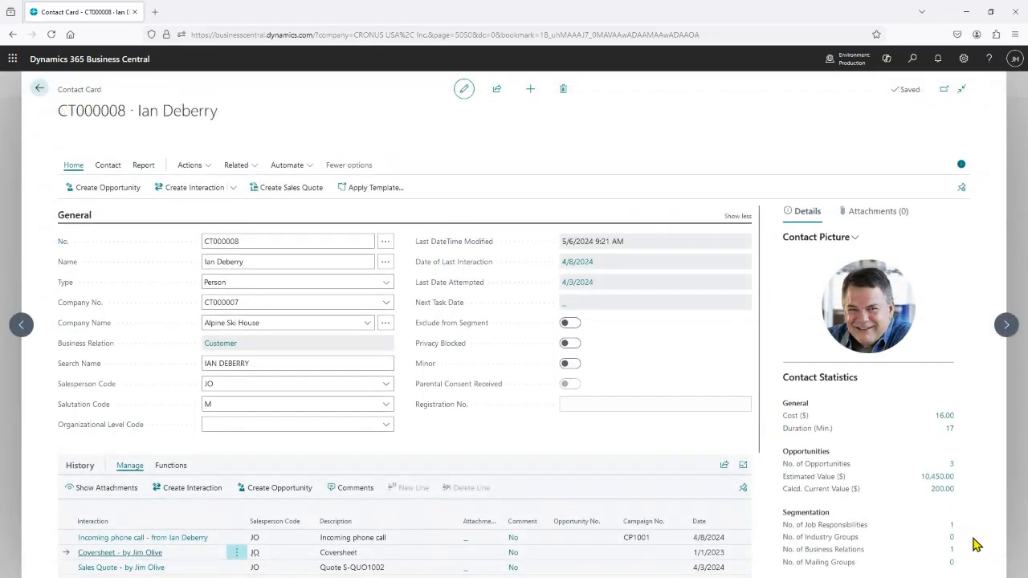
scroll(546, 375, down, 2)
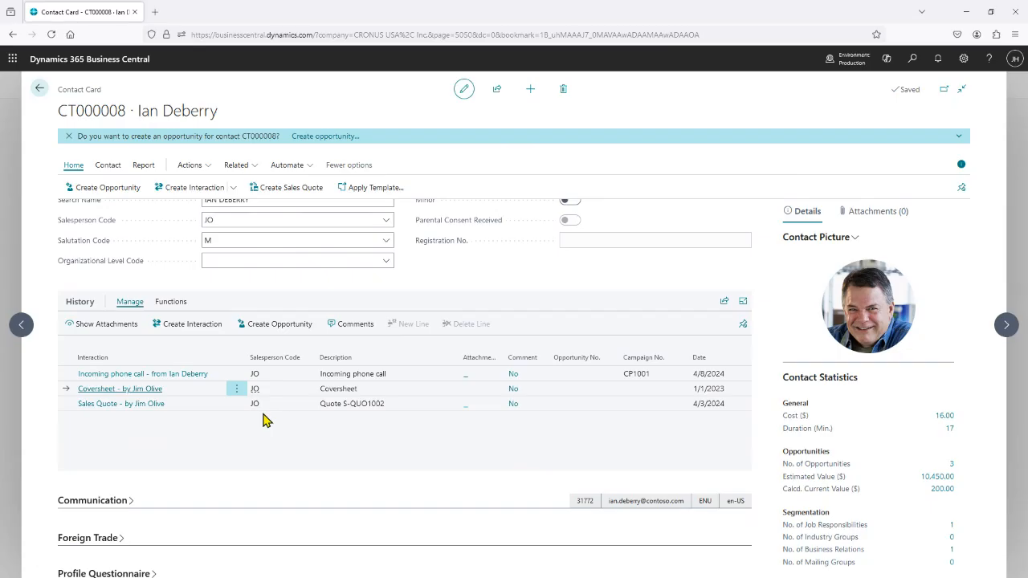
scroll(436, 298, up, 2)
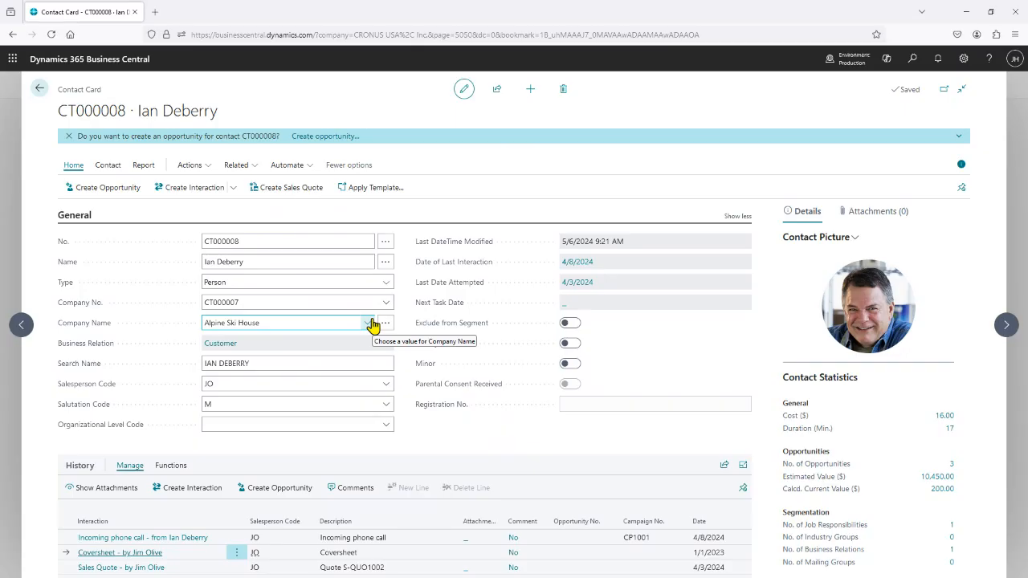
scroll(514, 387, down, 2)
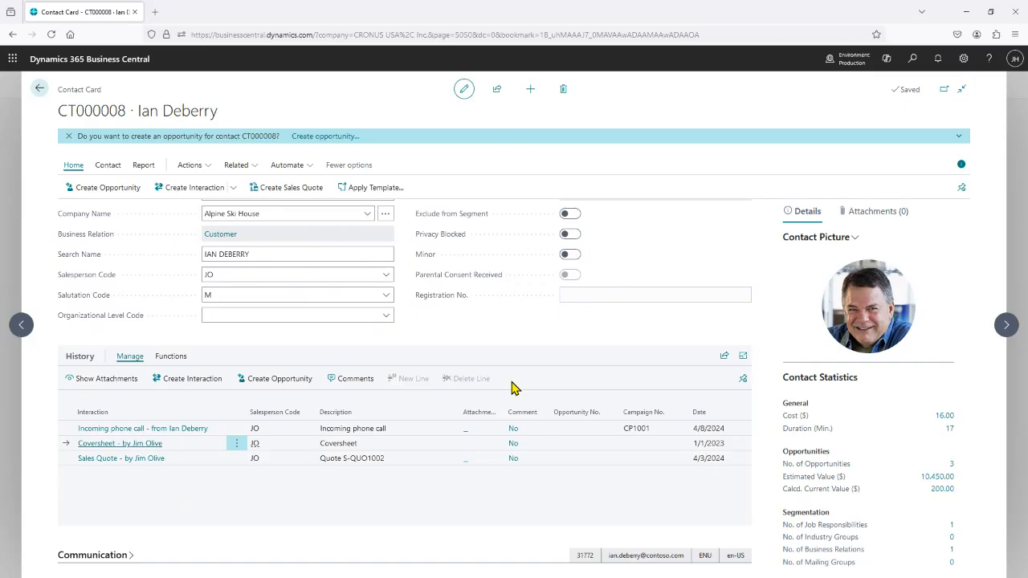
click(232, 191)
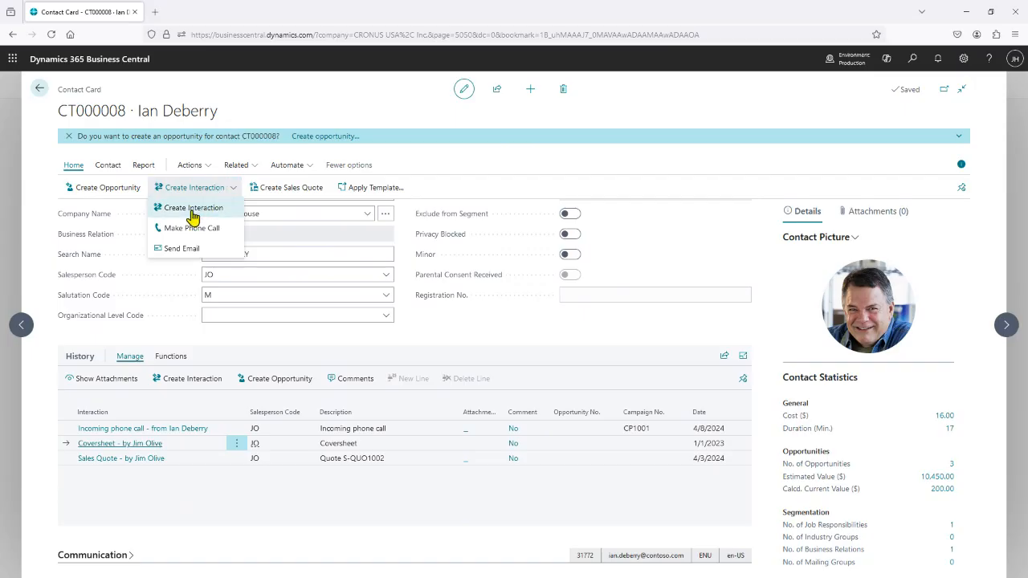
click(42, 208)
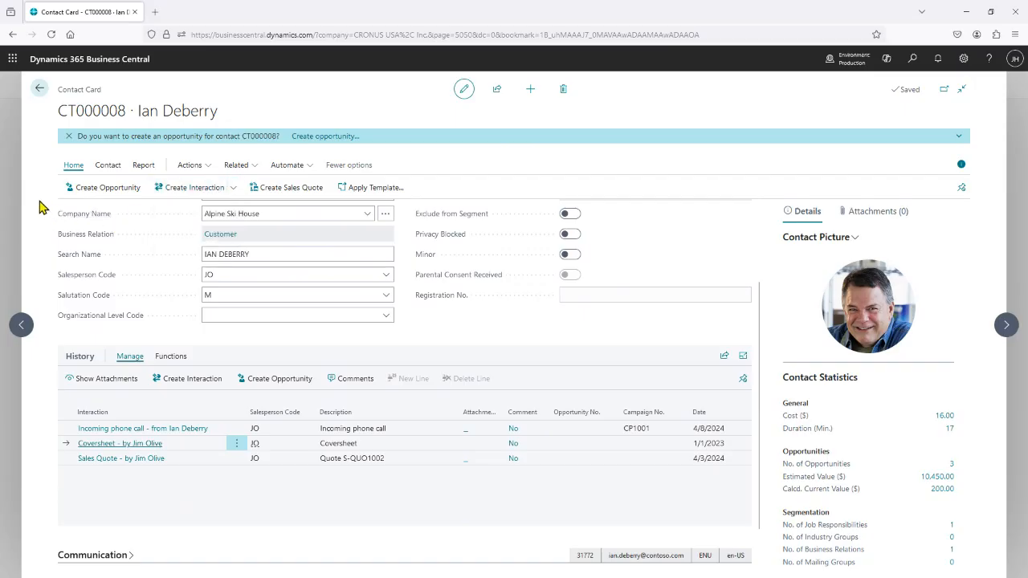
Create an opportunity for the contact with the description New machines and salesperson code JO.
click(101, 193)
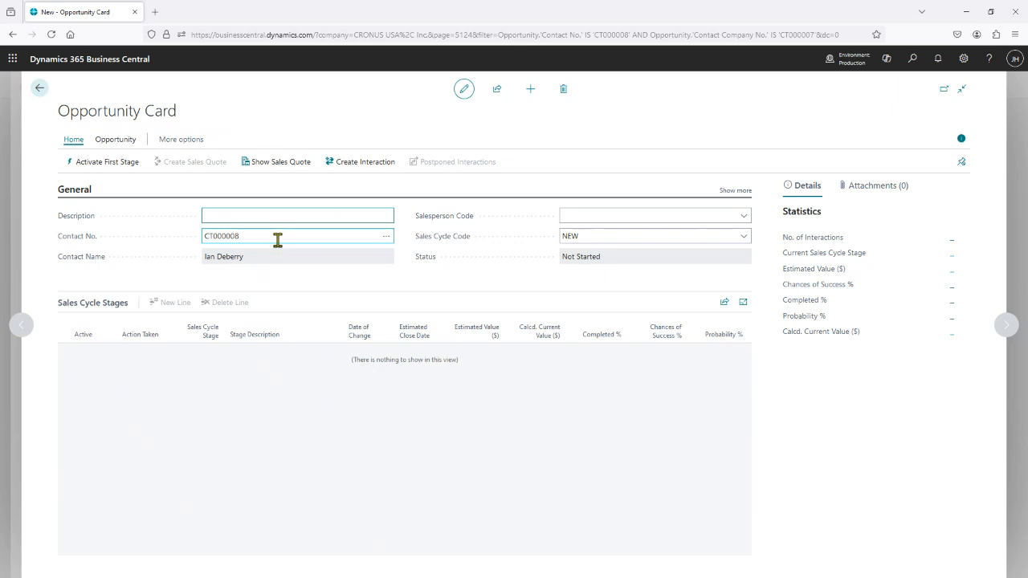
text(New machines)
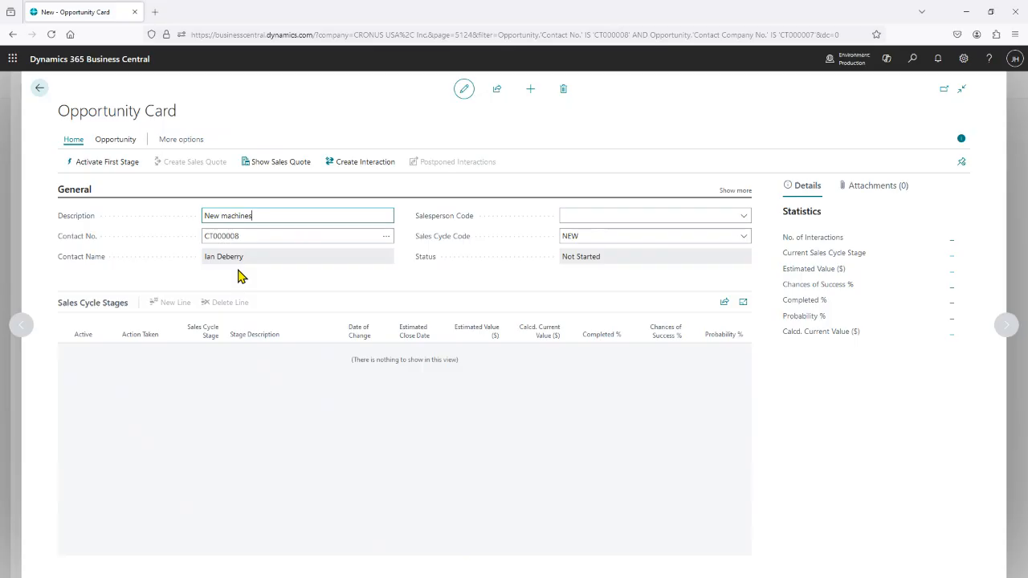
click(744, 216)
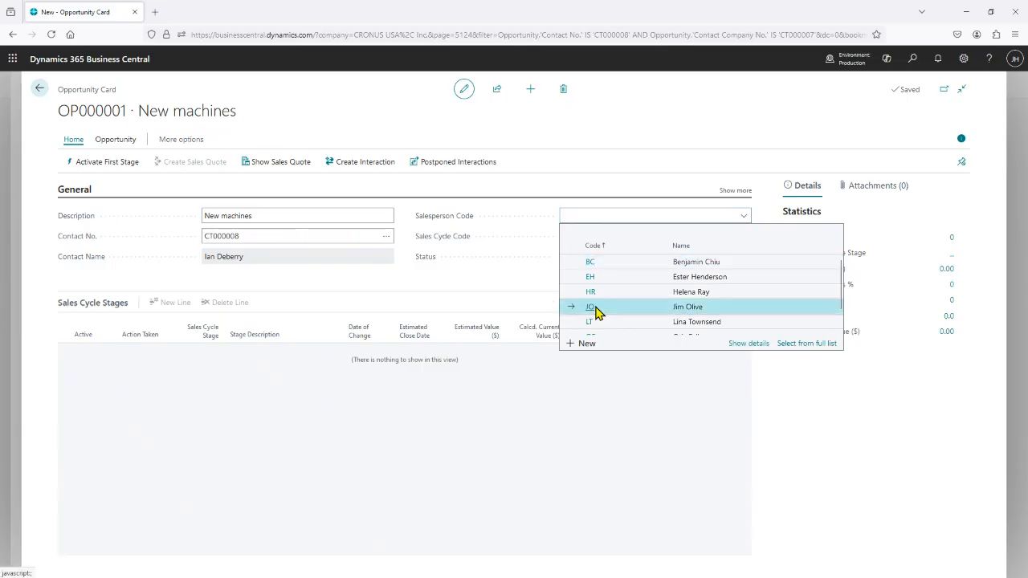
click(596, 312)
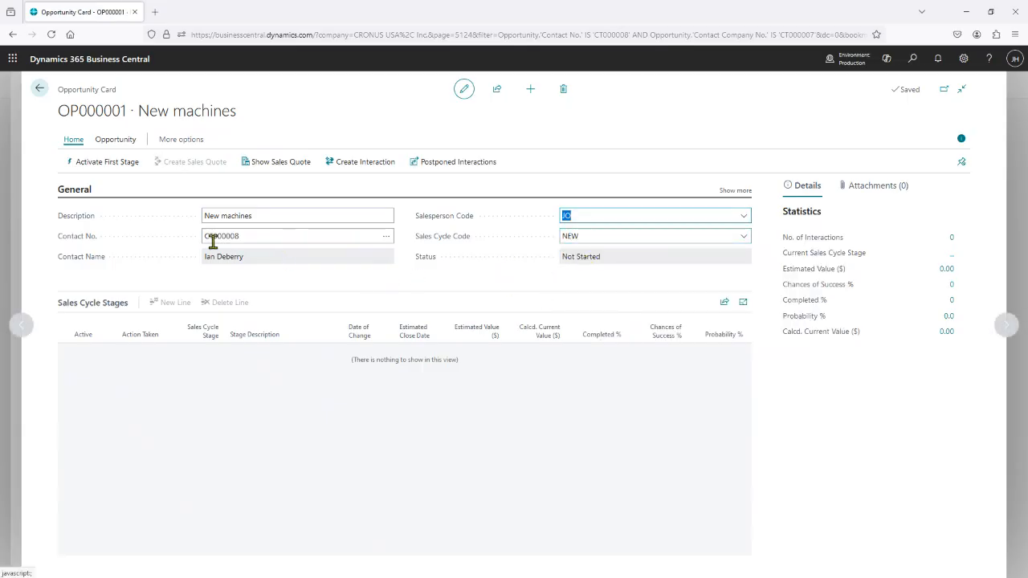
Activate the first stage of the New machines opportunity and create a sales quote from it.
click(96, 166)
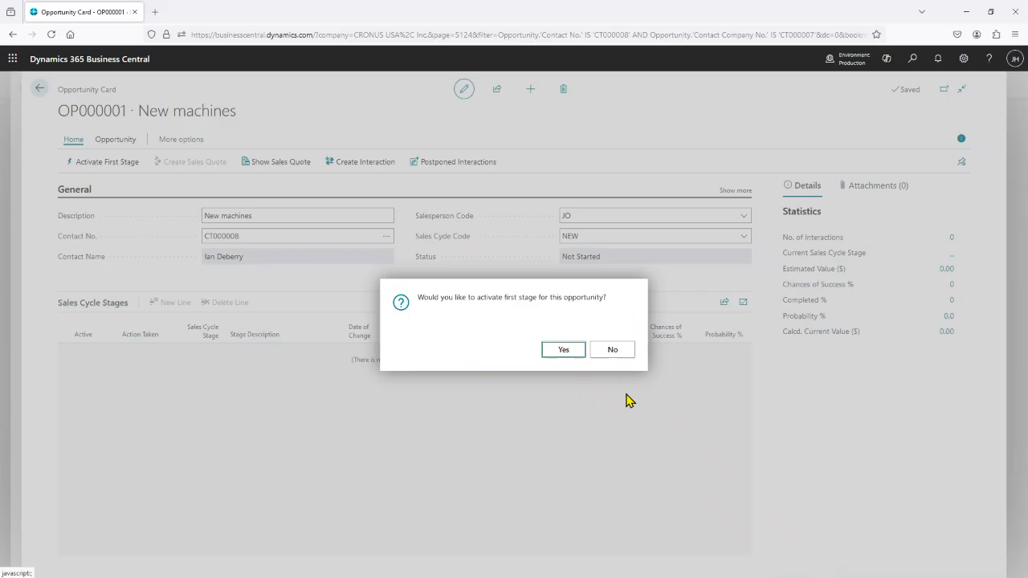
click(567, 353)
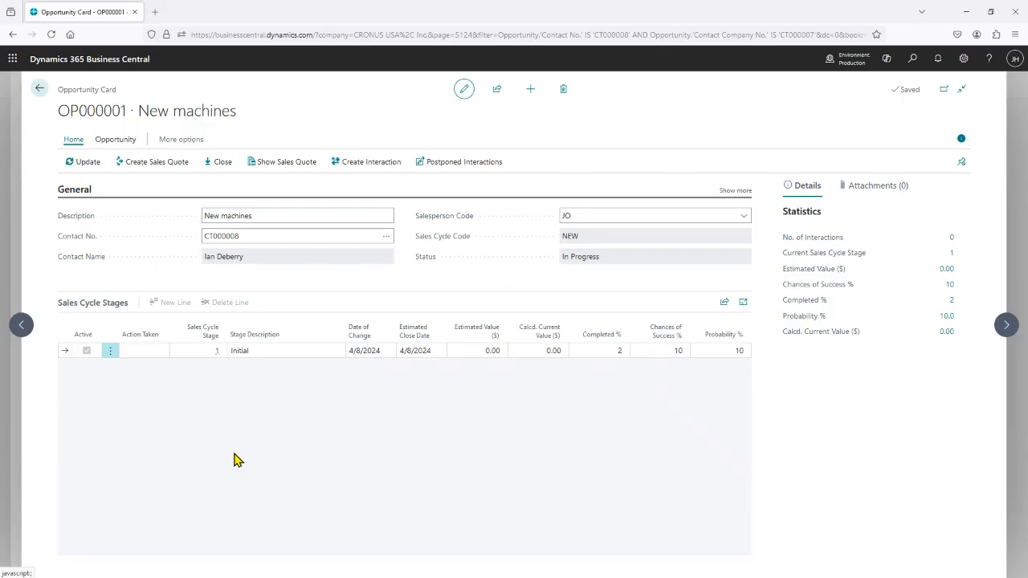
click(152, 164)
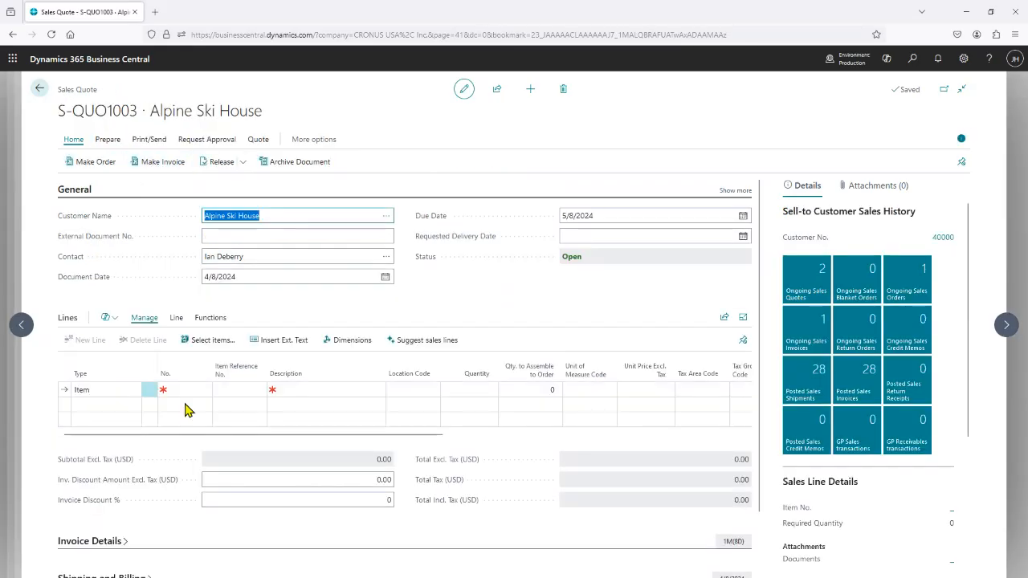
Add item 1896-S, ATHENS Desk, to the first quote line with a quantity of 2.
click(187, 389)
text(18)
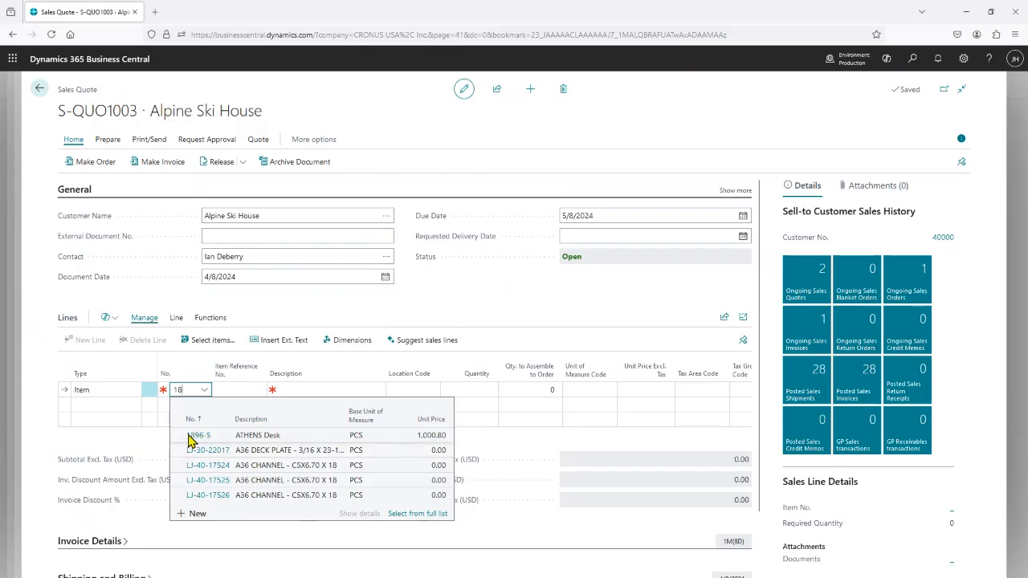
key(Tab)
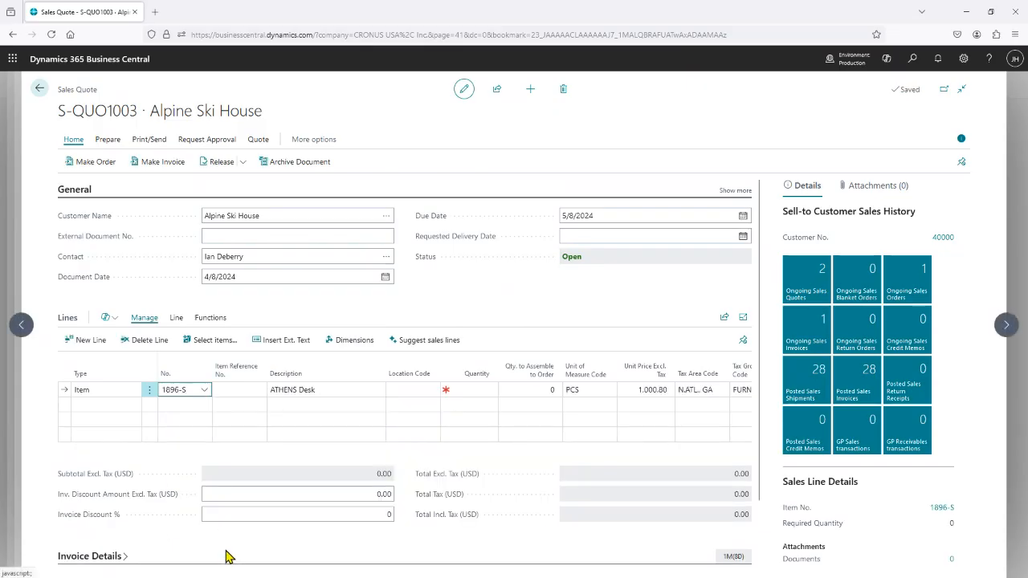
key(Tab)
key(Tab)
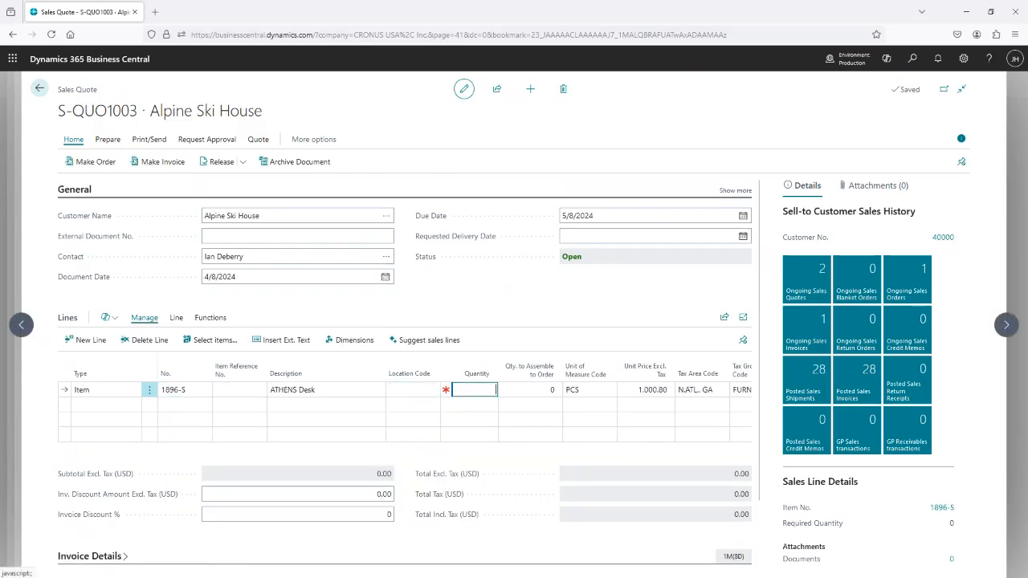
text(2)
key(Tab)
key(Tab)
key(Tab)
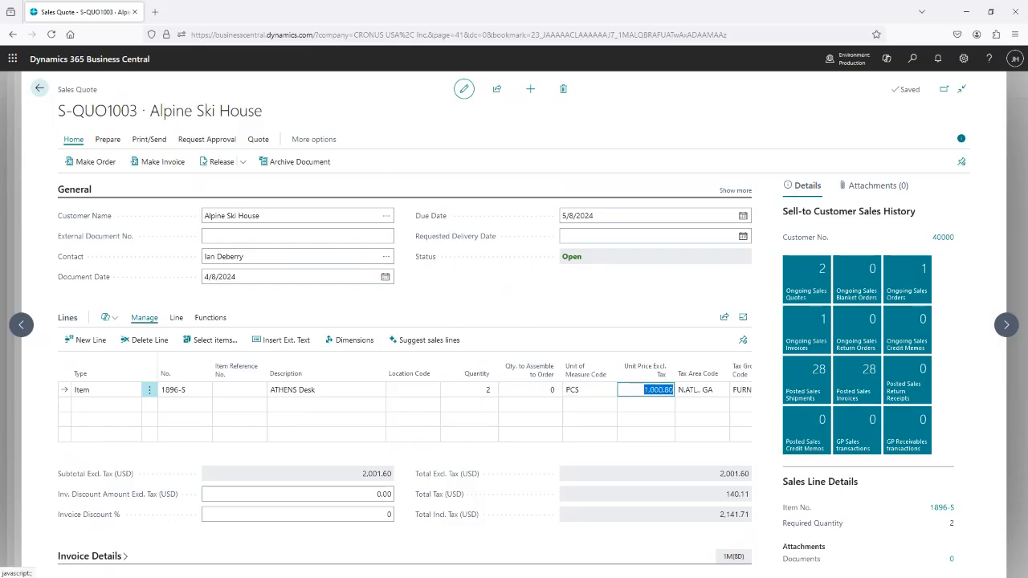
Release the Alpine Ski House sales quote and display its printing and sending options.
click(243, 163)
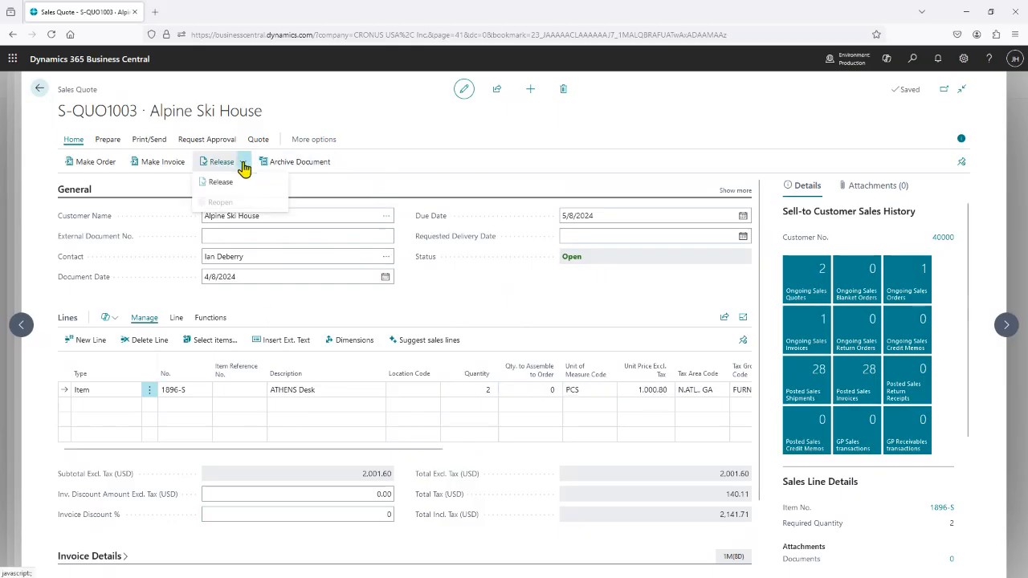
click(215, 183)
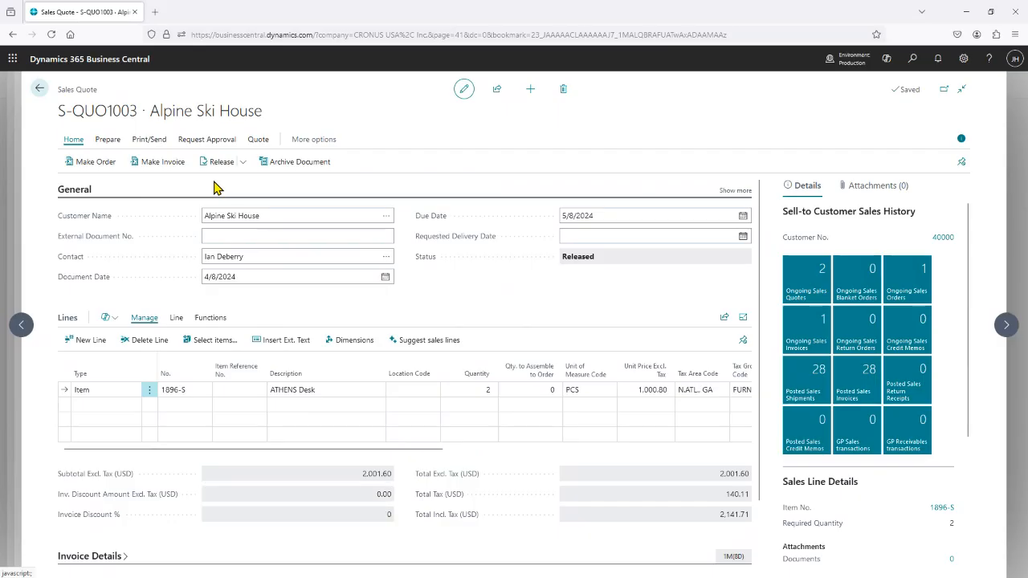
click(148, 139)
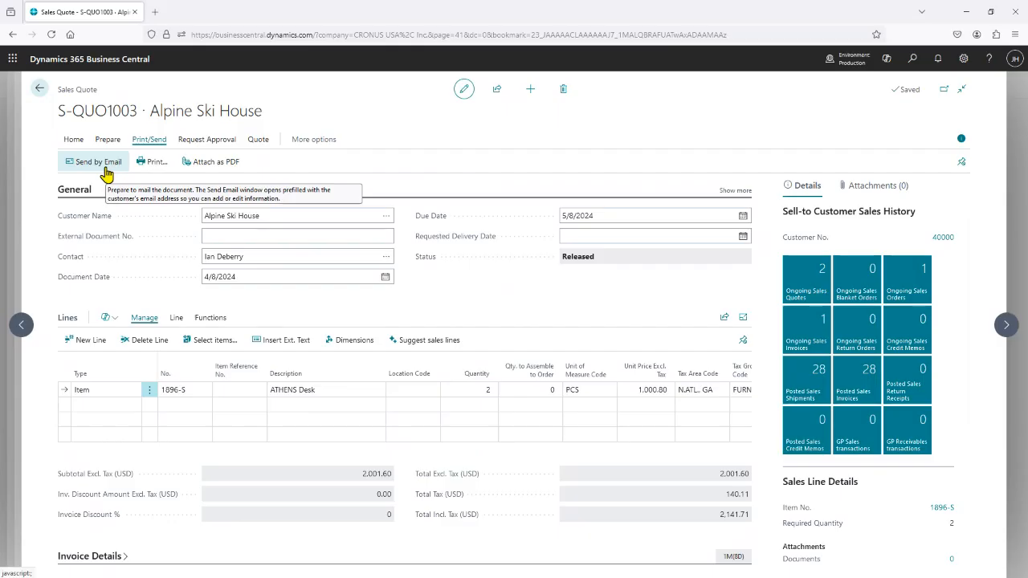
Return to the New machines opportunity and view the sales quote linked to it.
click(40, 90)
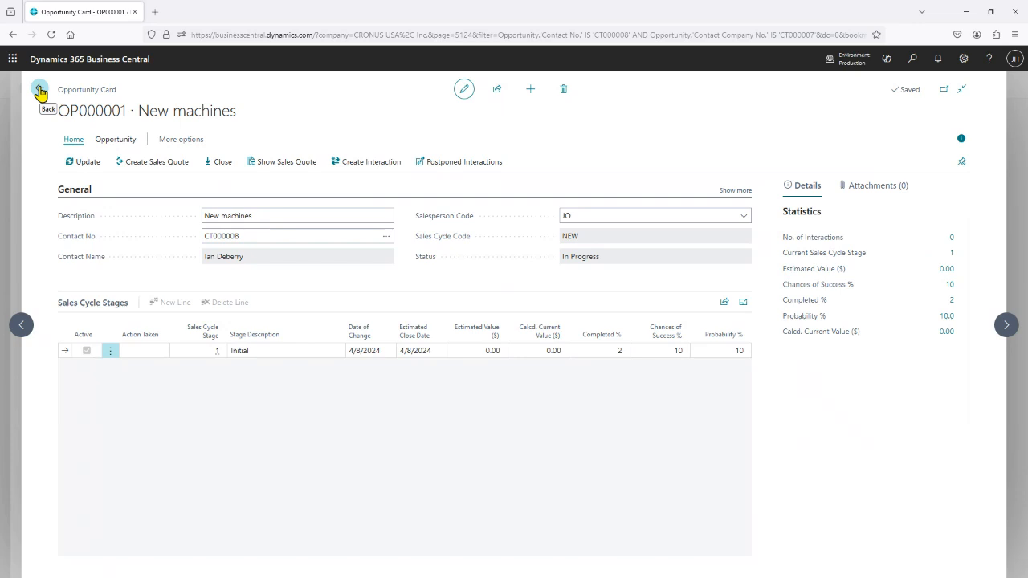
click(289, 164)
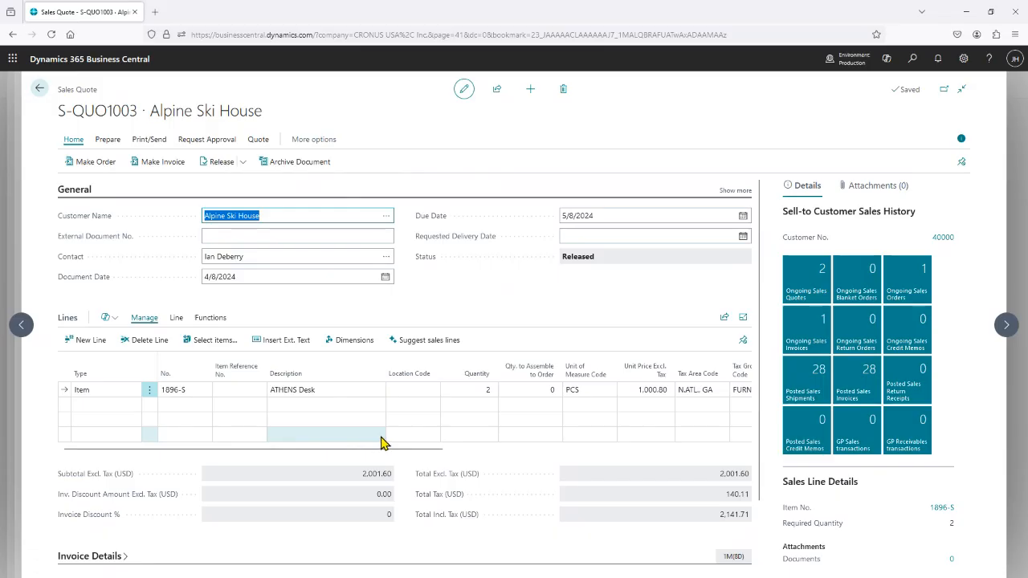
click(40, 90)
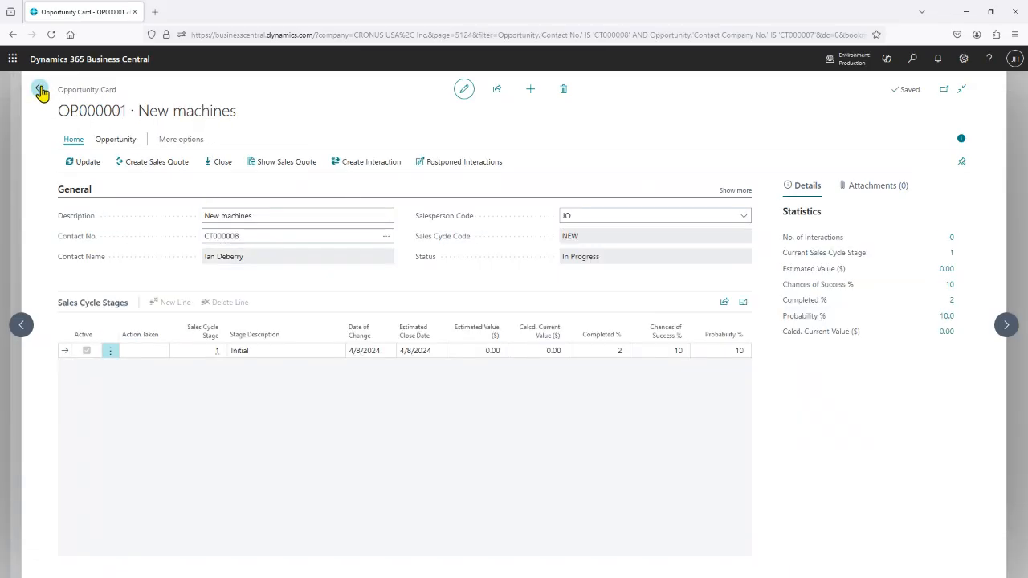
Open the Alpine Ski House customer card and, from its ongoing sales quotes, the quote due 5/8/2024.
click(40, 89)
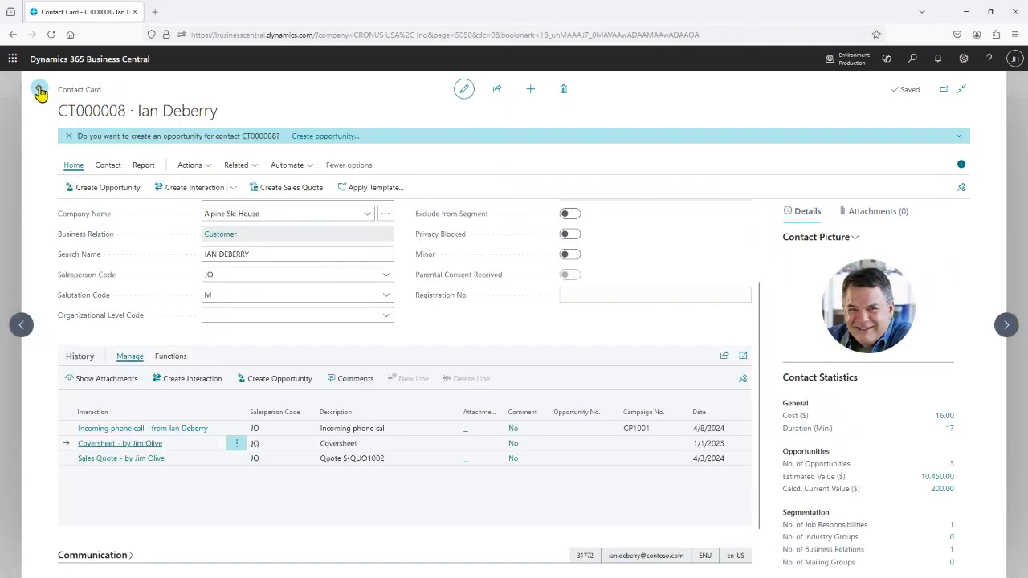
click(40, 90)
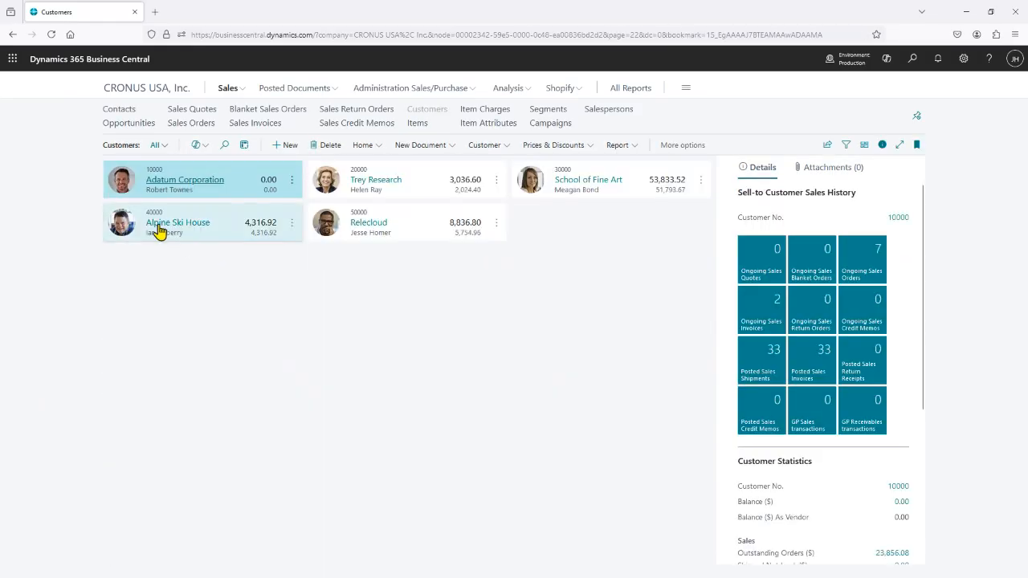
click(161, 225)
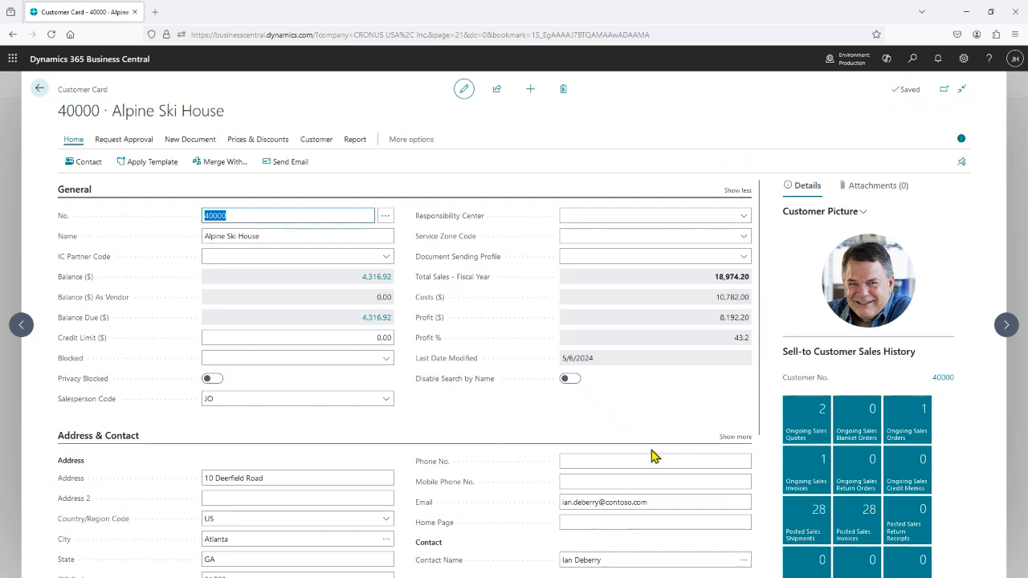
click(816, 425)
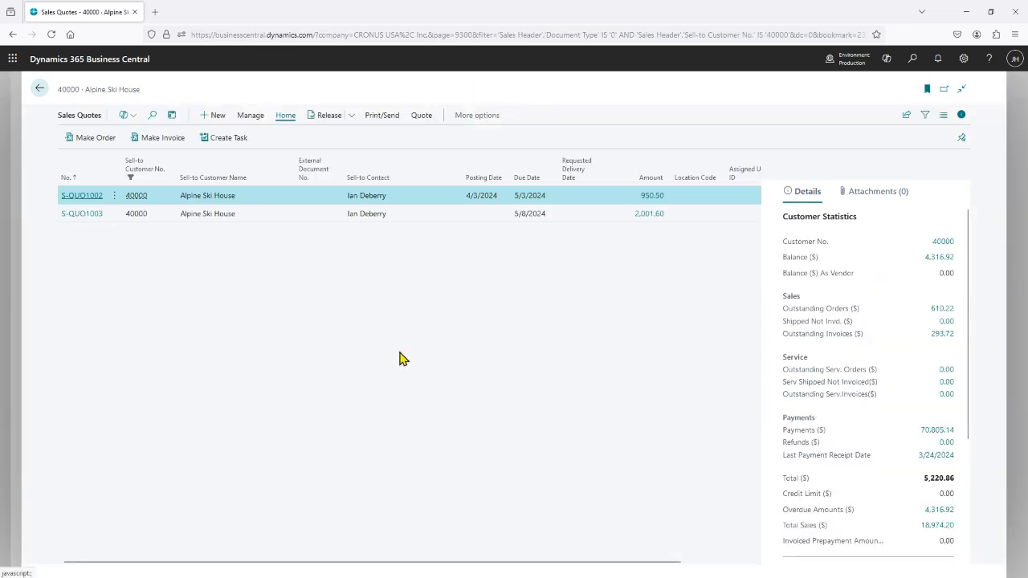
click(75, 218)
click(75, 218)
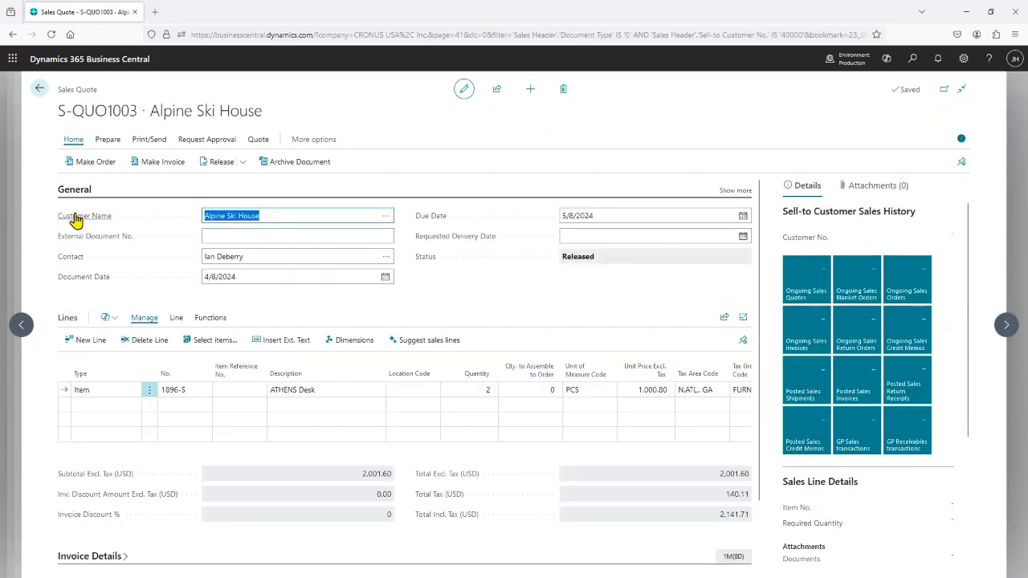
Start converting the sales quote to an order and agree to close the linked opportunity.
click(94, 162)
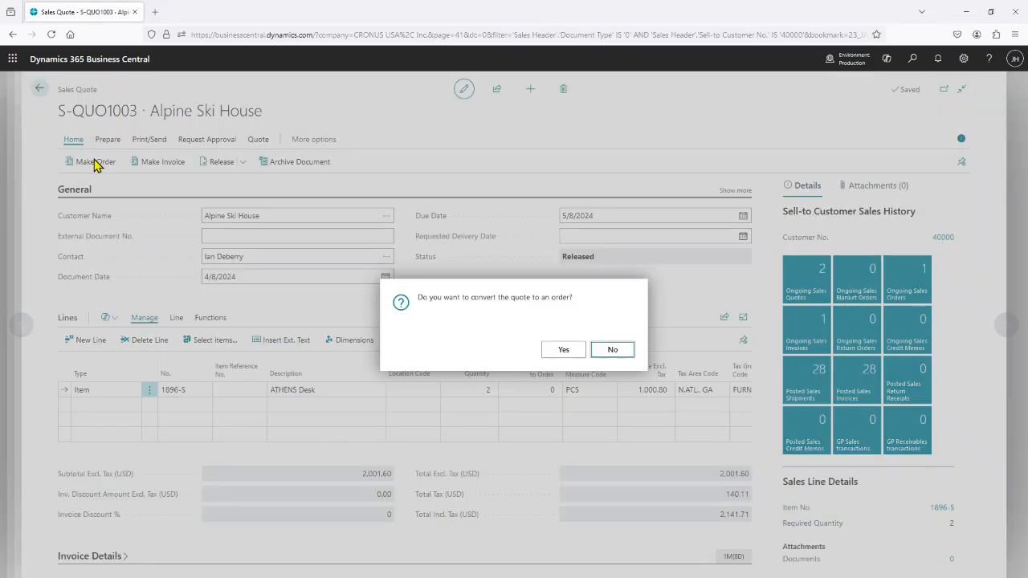
click(563, 350)
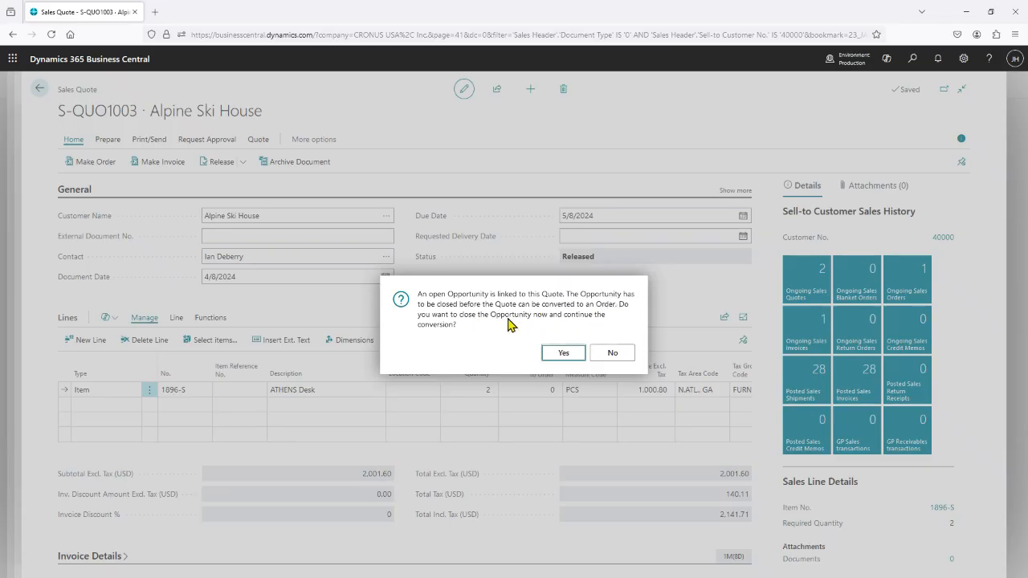
click(565, 356)
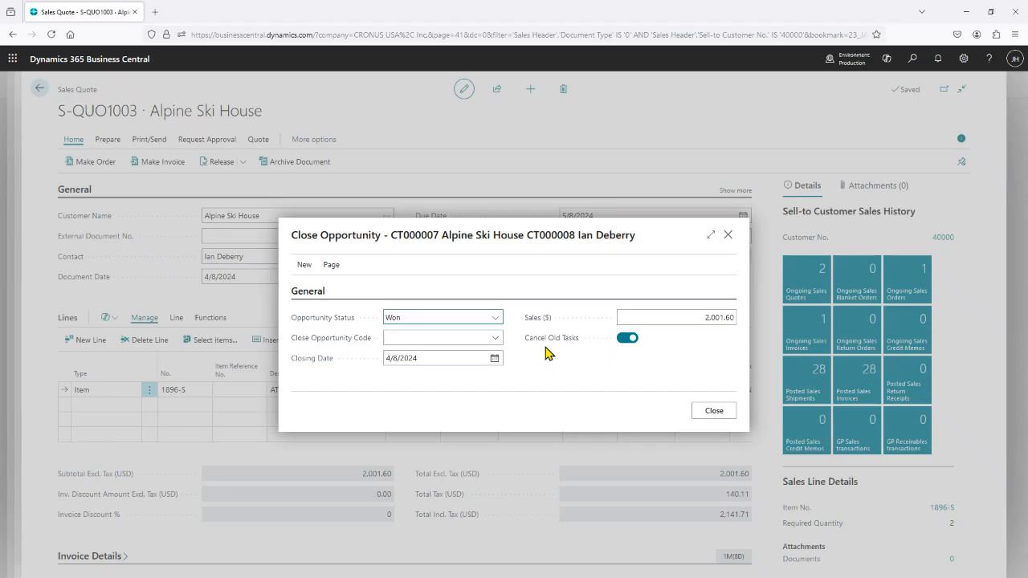
Close the opportunity as Won with close opportunity code PRES_W and open the sales order made from the quote.
click(495, 319)
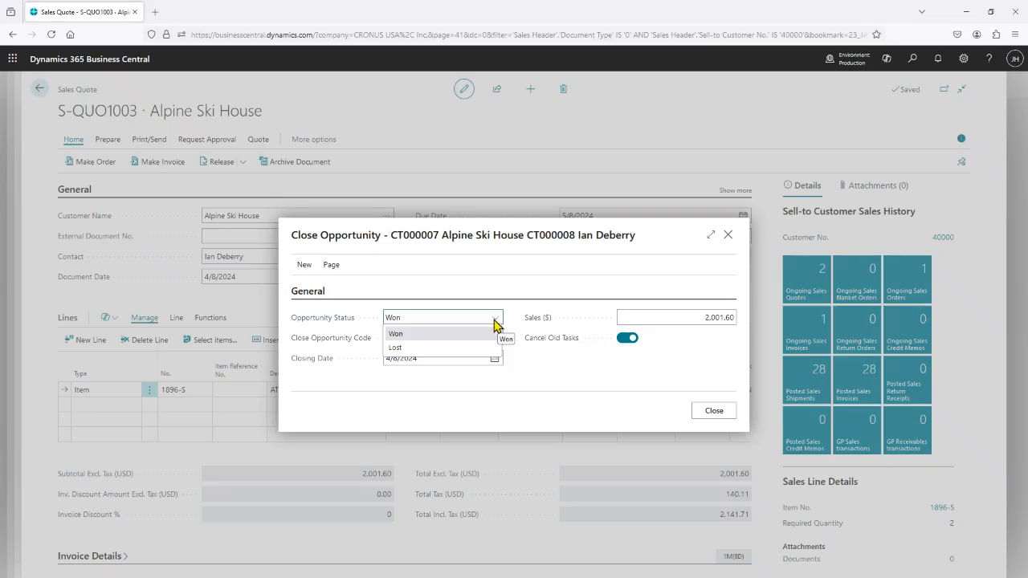
click(466, 337)
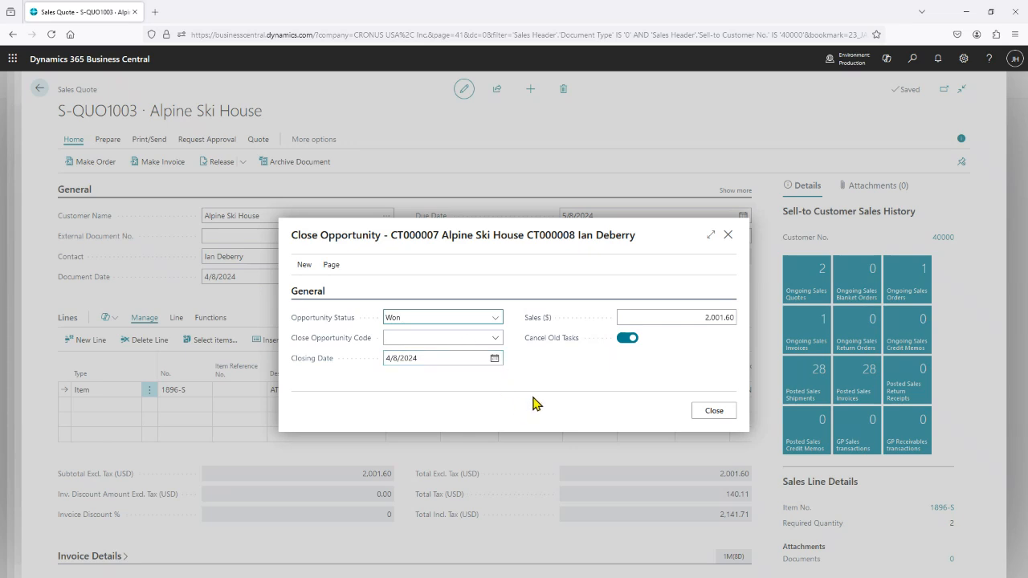
click(496, 338)
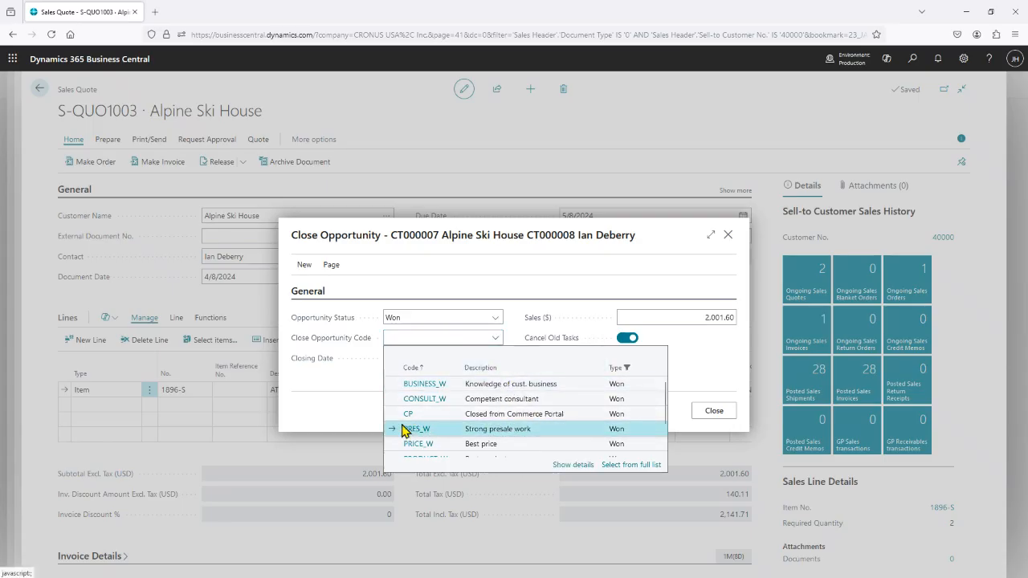
click(404, 429)
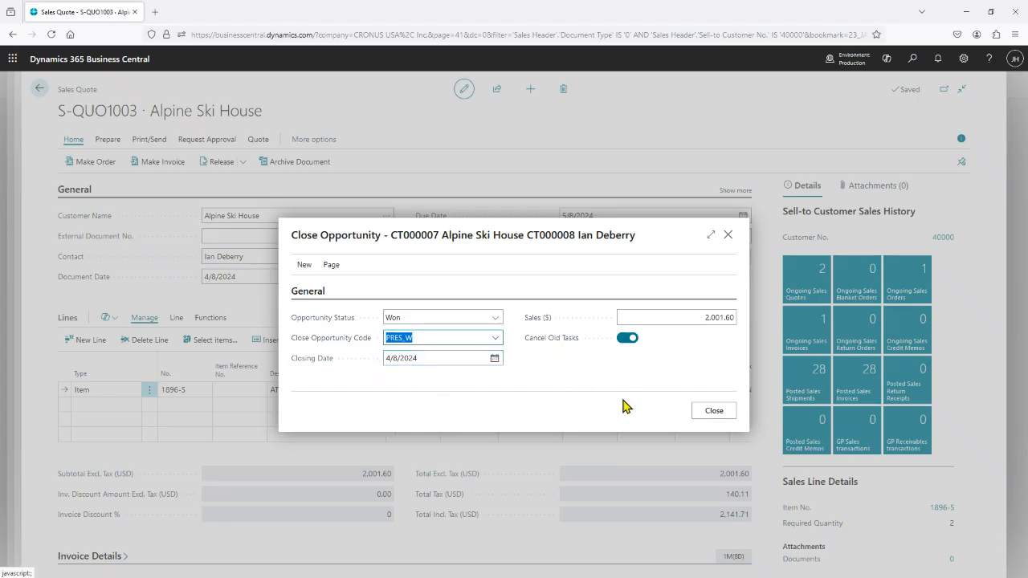
click(713, 412)
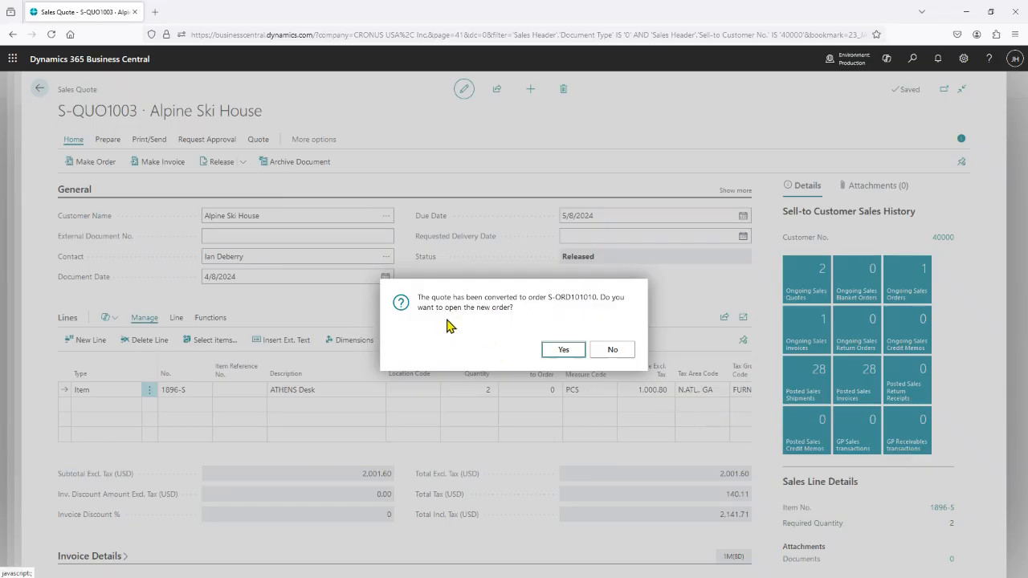
click(563, 355)
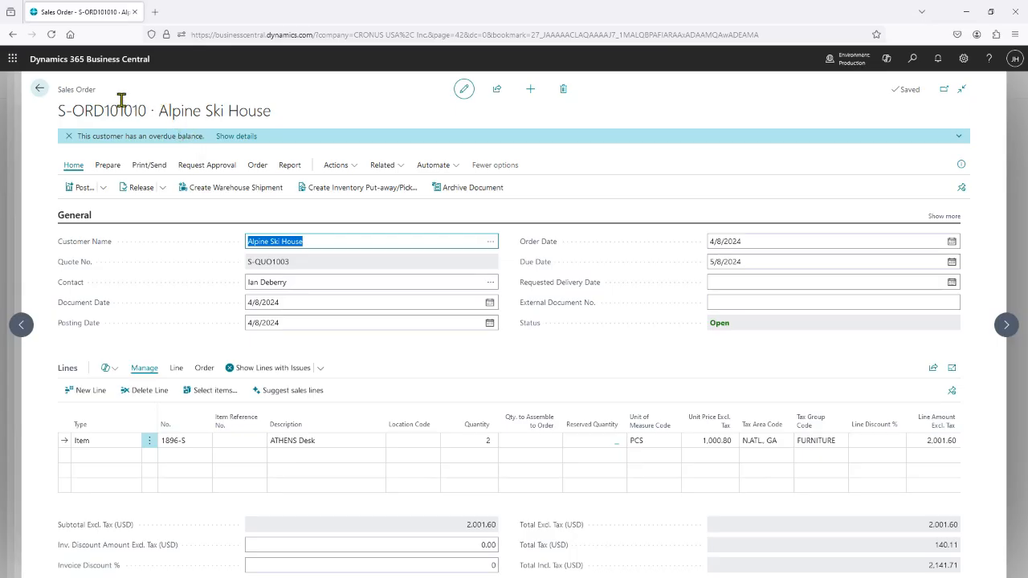
Leave the sales order and return through the Alpine Ski House quotes and customer card to the customers list.
click(40, 88)
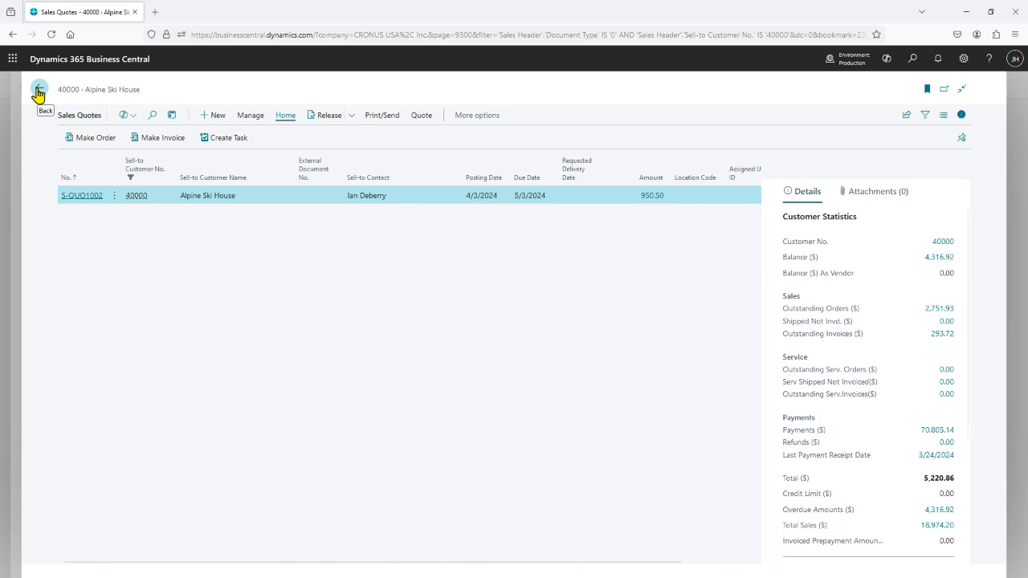
click(38, 90)
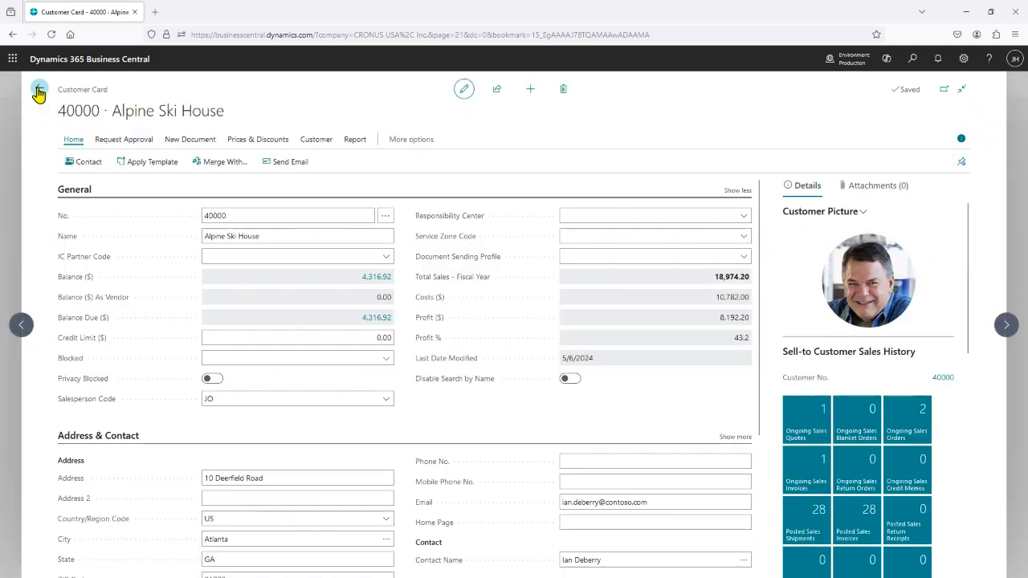
click(38, 90)
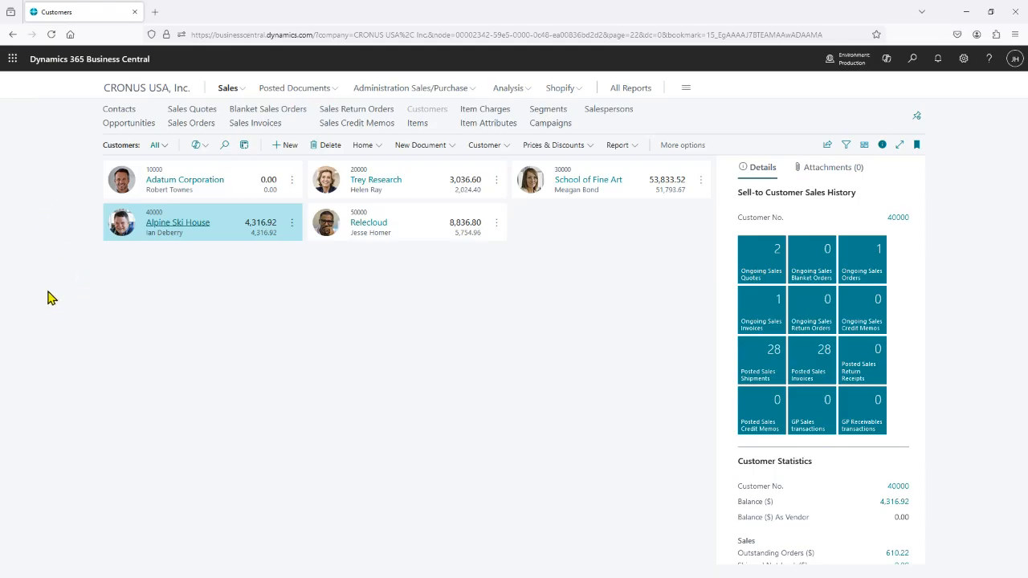
Open the Increase sale campaign card from the campaigns list and review its available status codes.
click(550, 125)
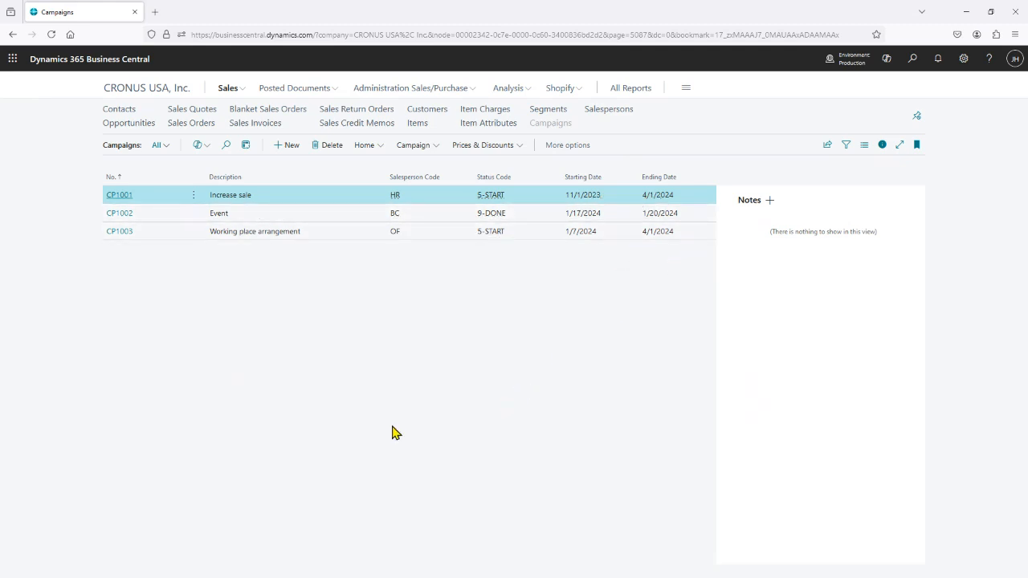
click(119, 197)
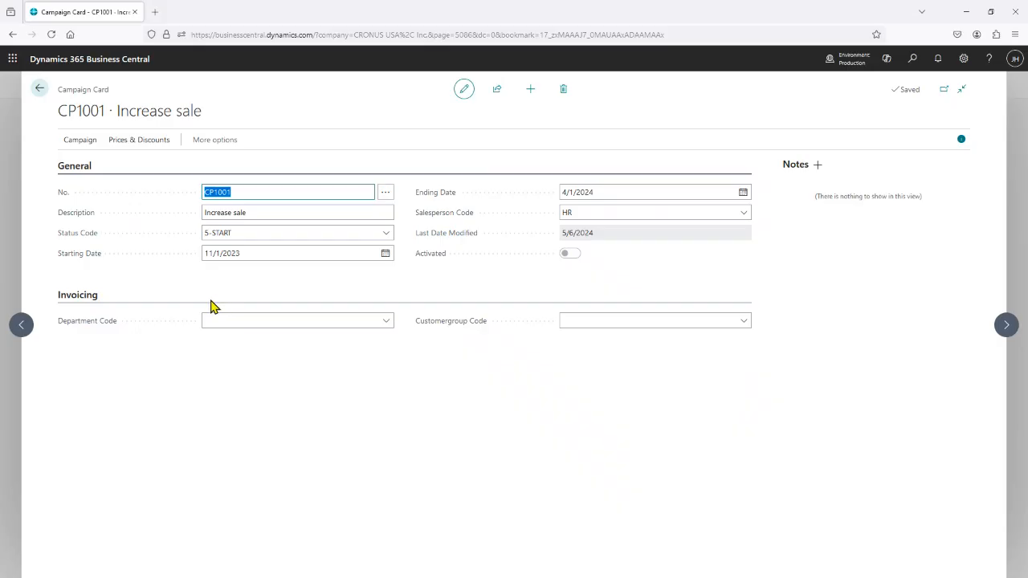
click(387, 234)
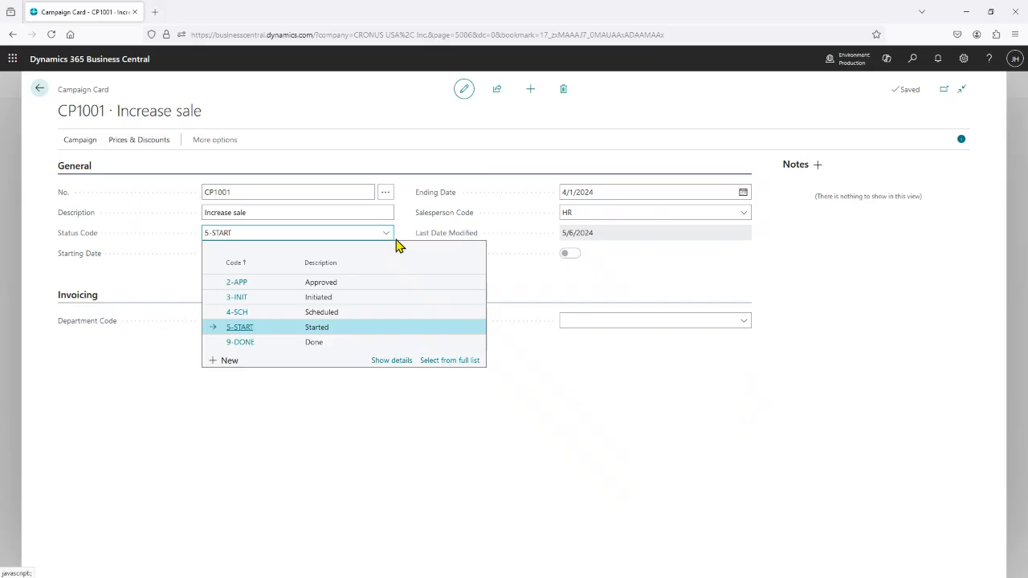
click(508, 290)
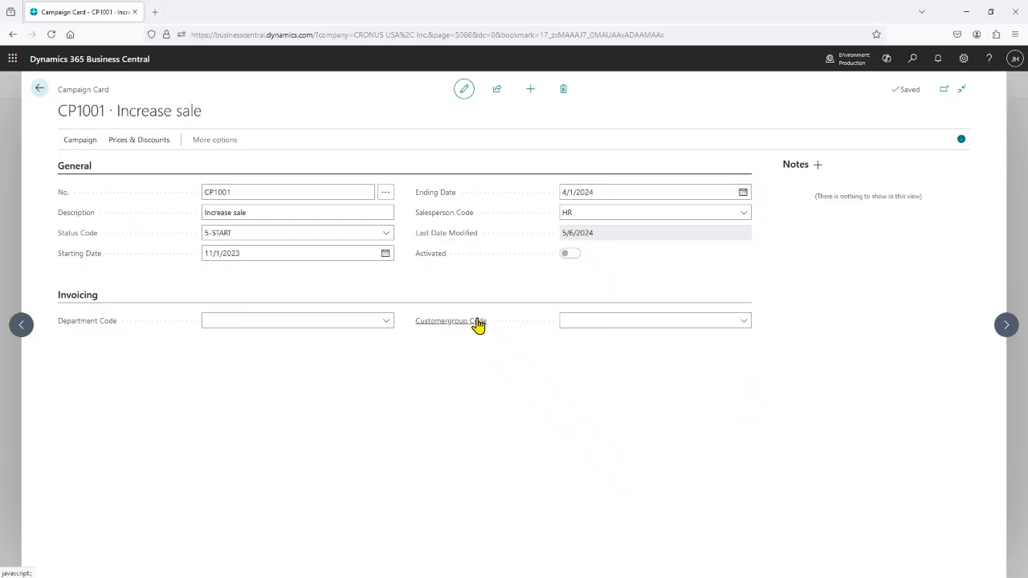
Try to add a sales price to the Increase sale campaign for item 1896-S with minimum quantity 5 and unit price 750.00.
mouse_move(477, 323)
click(138, 143)
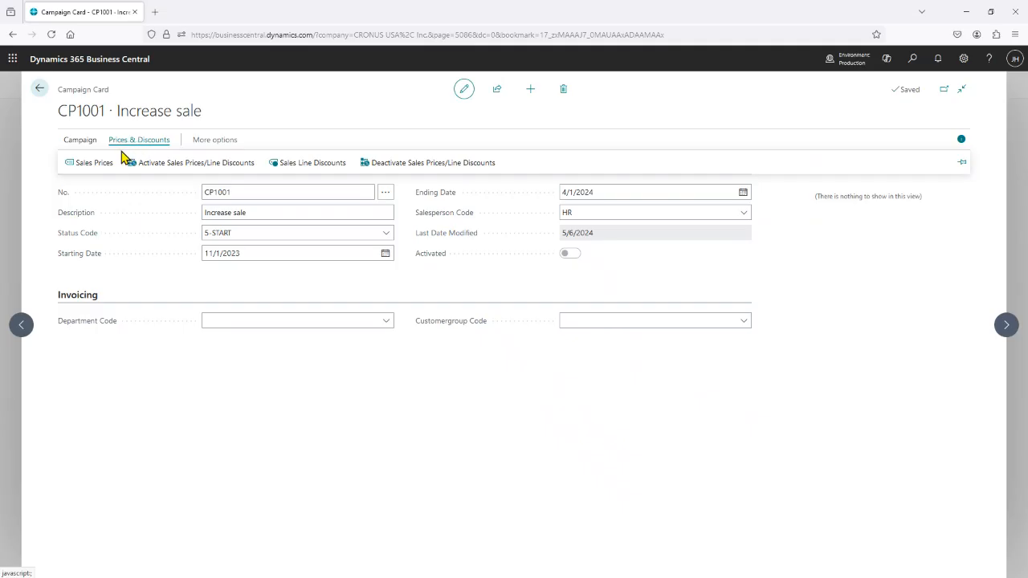
click(90, 164)
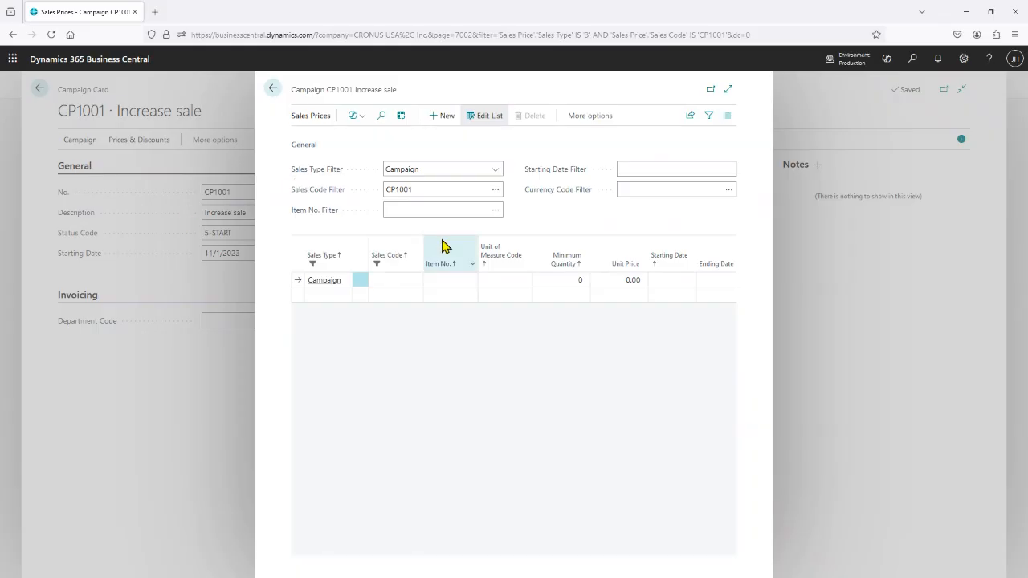
click(468, 279)
text(18)
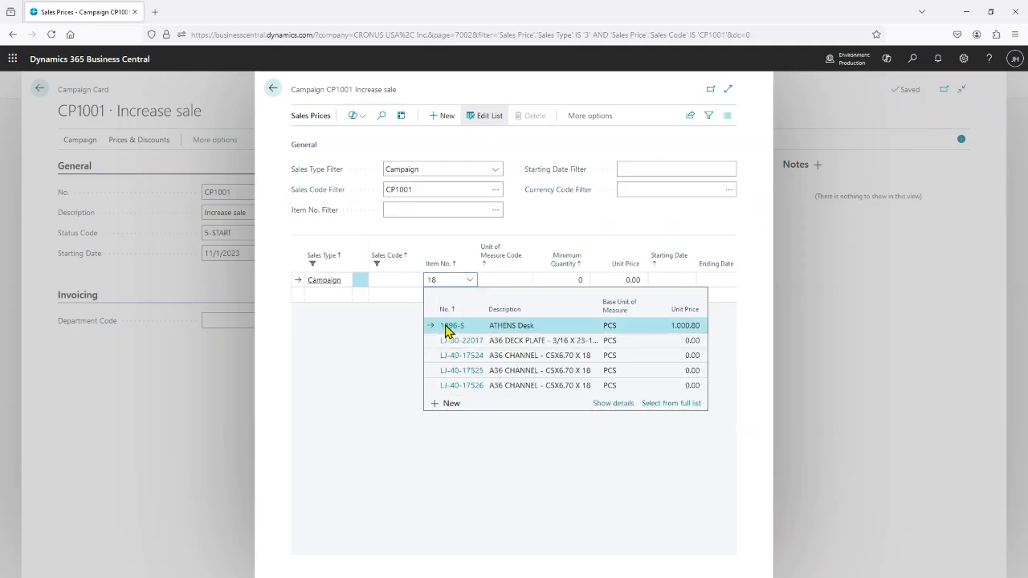
click(447, 327)
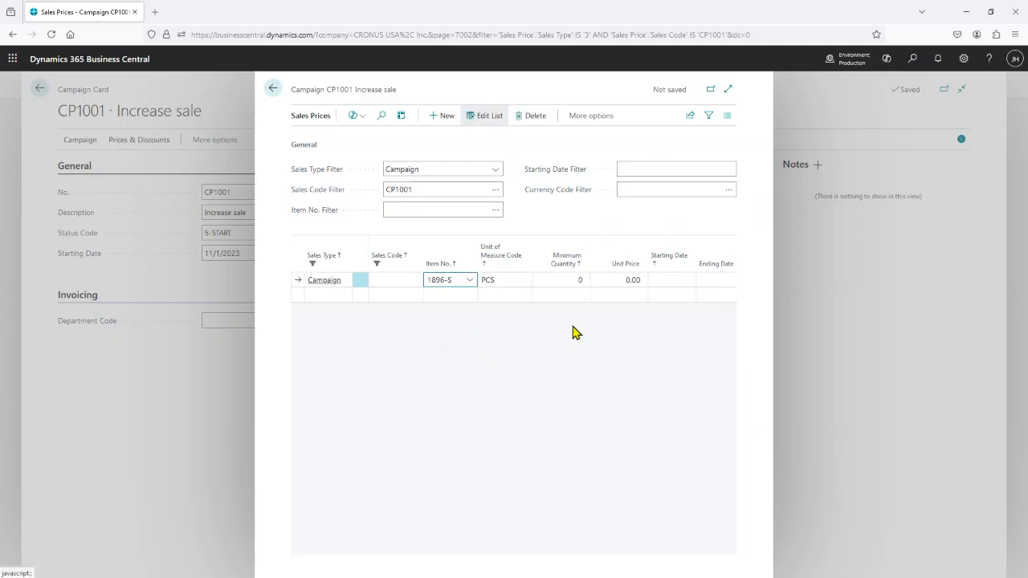
key(Tab)
key(Tab)
text(5)
key(Tab)
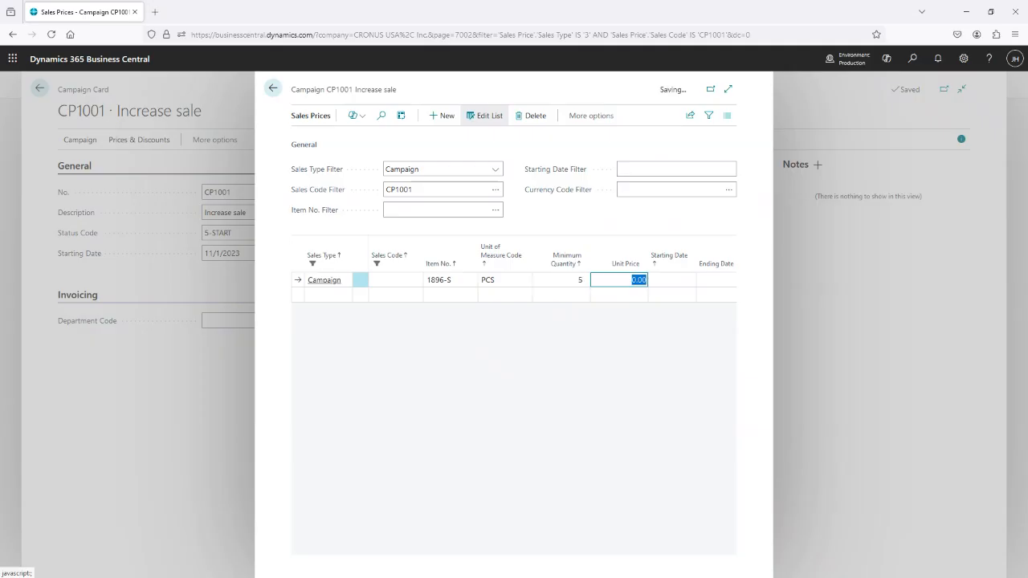
text(750.00)
key(Tab)
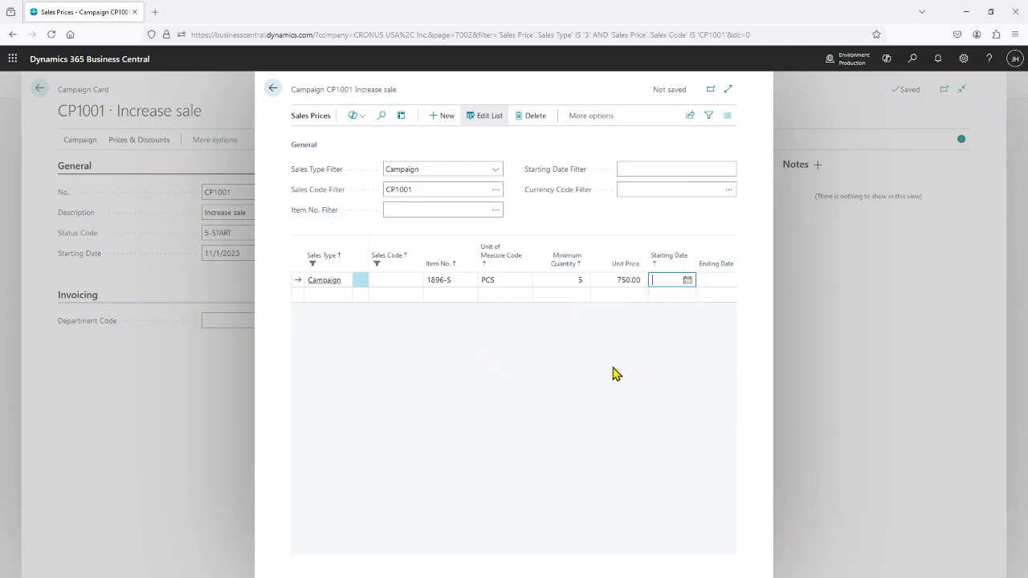
Discard the unsaved sales price line and return to the campaign card.
click(332, 296)
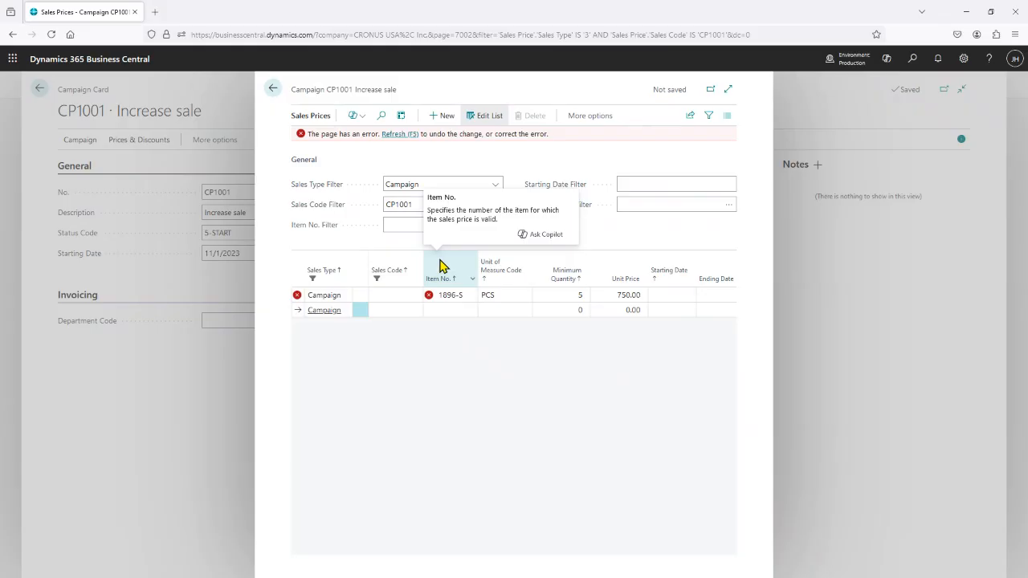
click(399, 134)
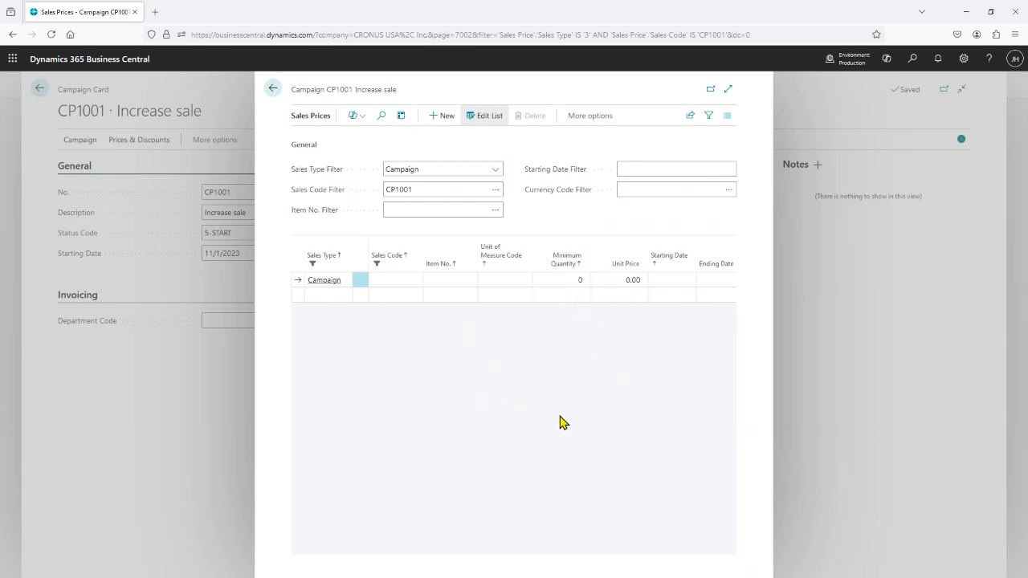
click(580, 283)
click(272, 90)
View the campaign's sales line discounts and their sales type filter choices, and return to the campaigns list.
click(128, 141)
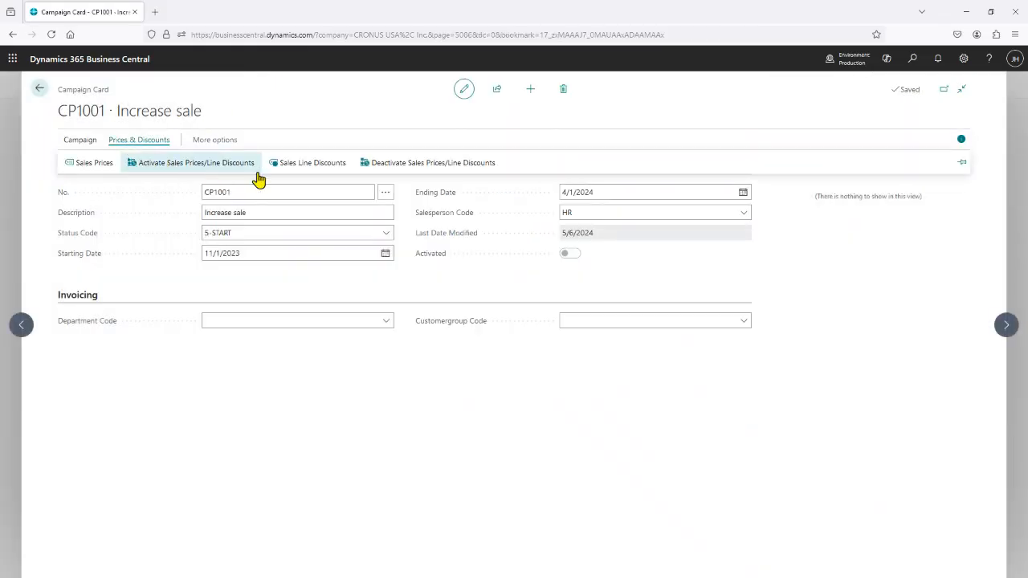
click(308, 168)
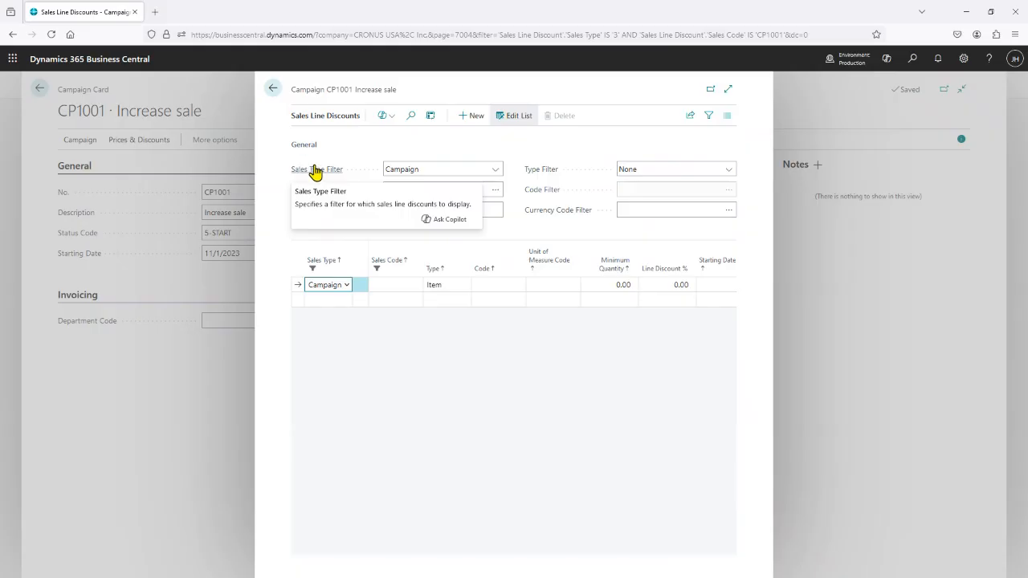
click(512, 140)
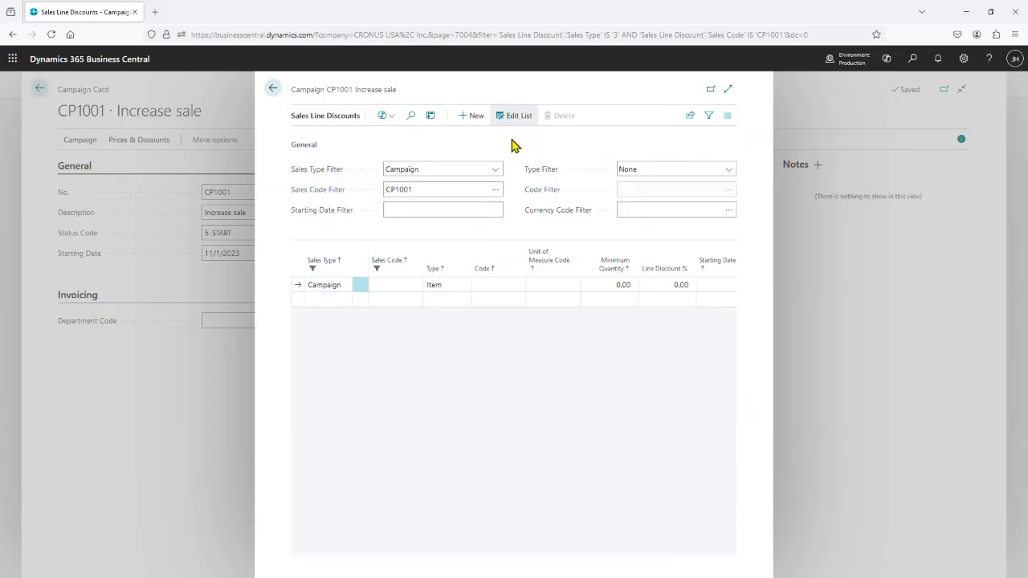
click(499, 172)
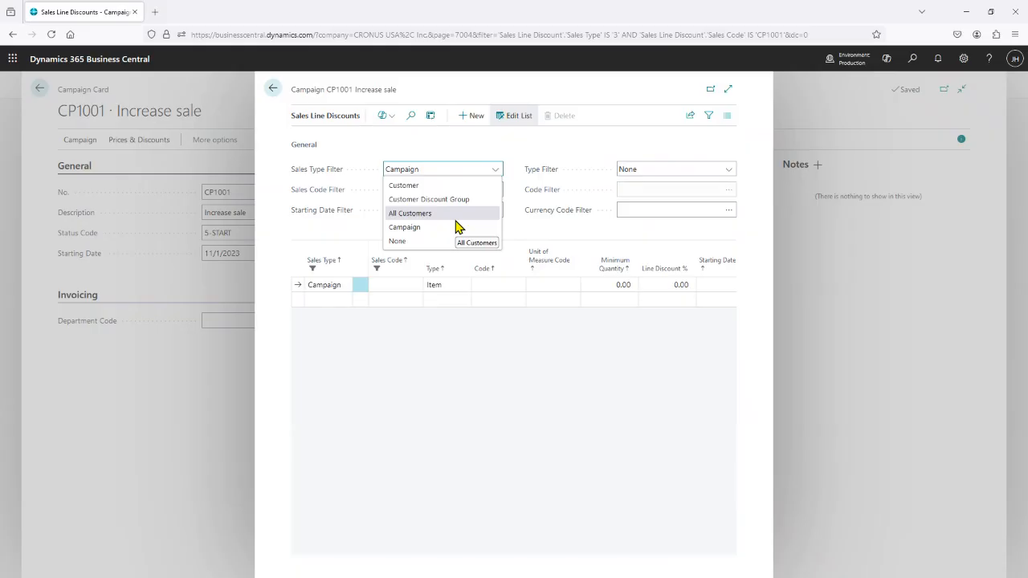
click(273, 90)
click(273, 90)
click(141, 140)
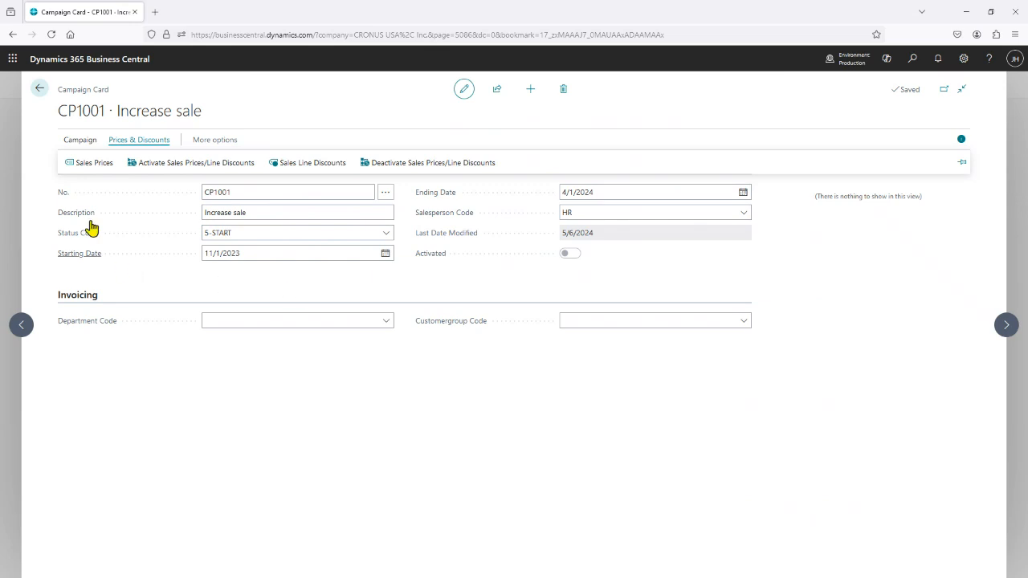
click(38, 92)
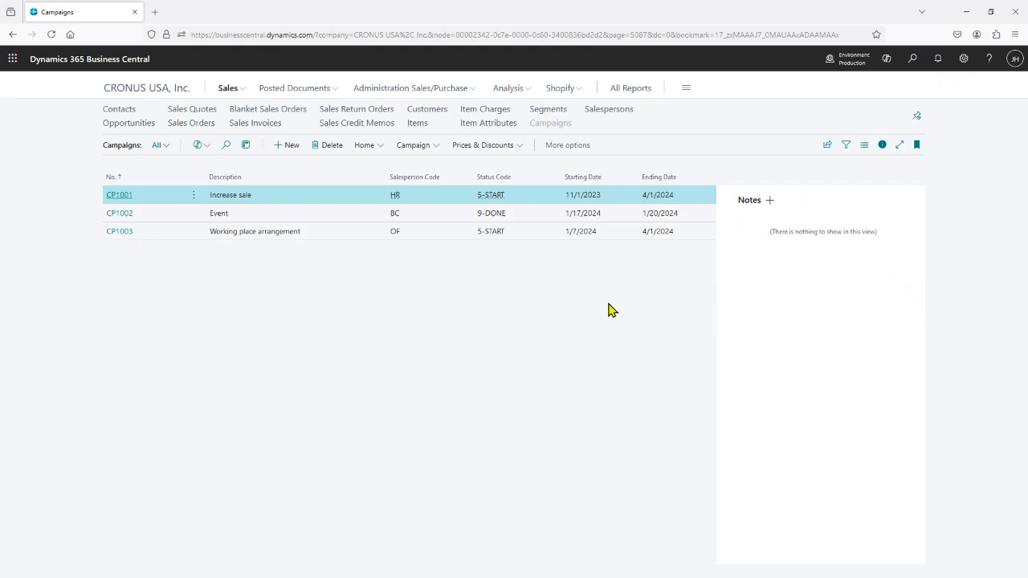
Search for the purchase orders list and open the released Wide World Importers order amounting to 105,706.50.
click(913, 61)
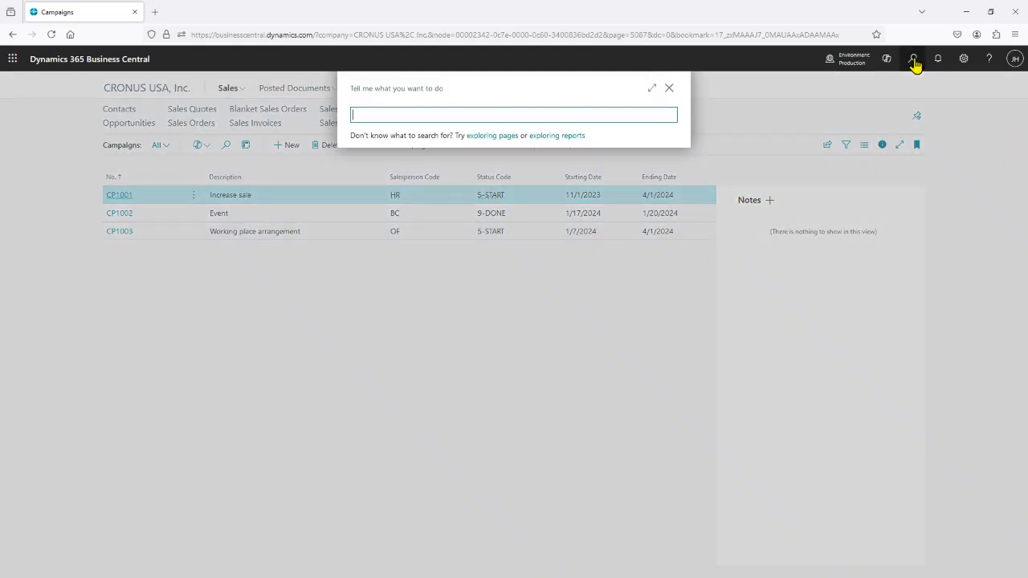
text(puch)
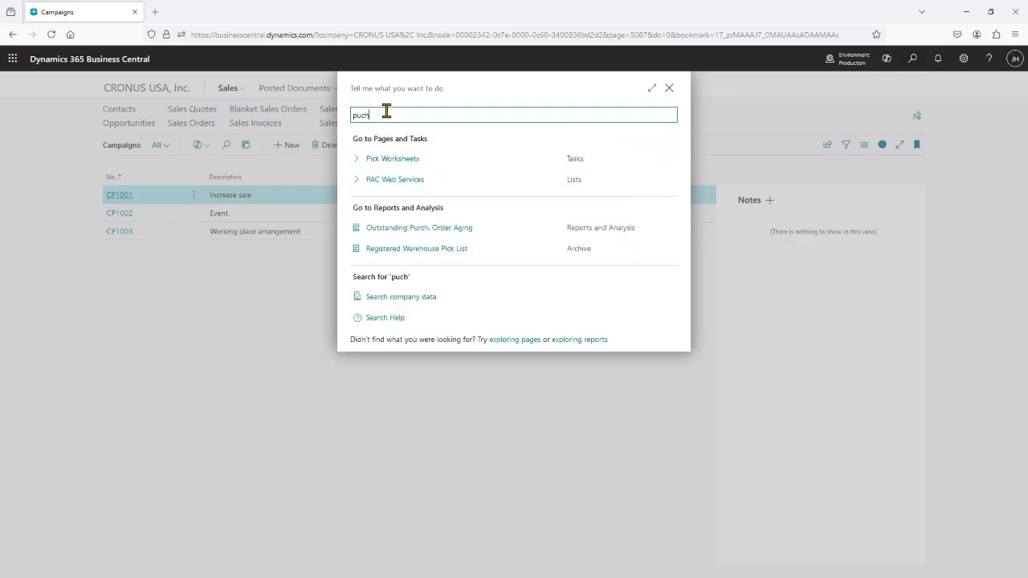
key(BackSpace)
text(ch)
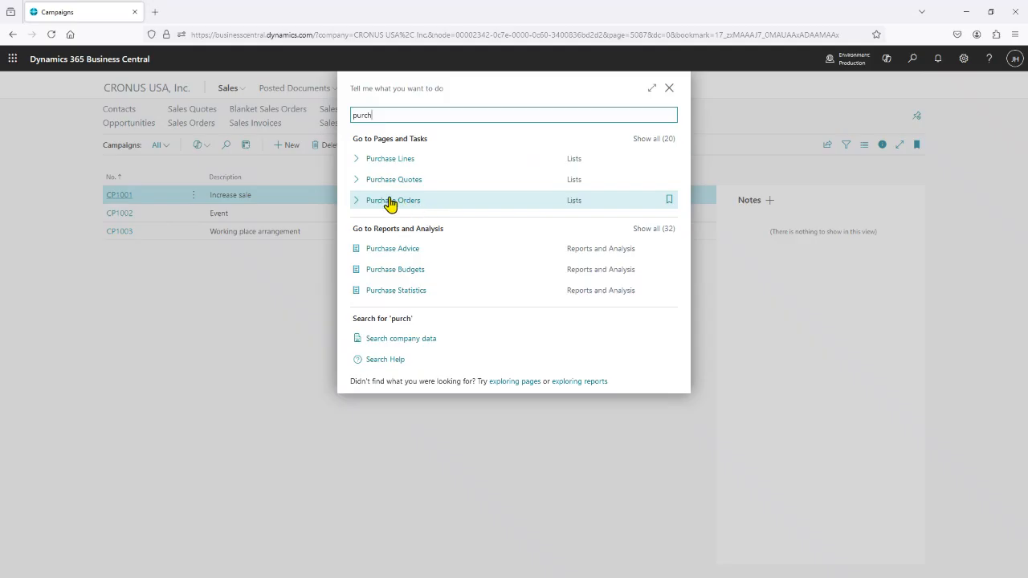
click(388, 201)
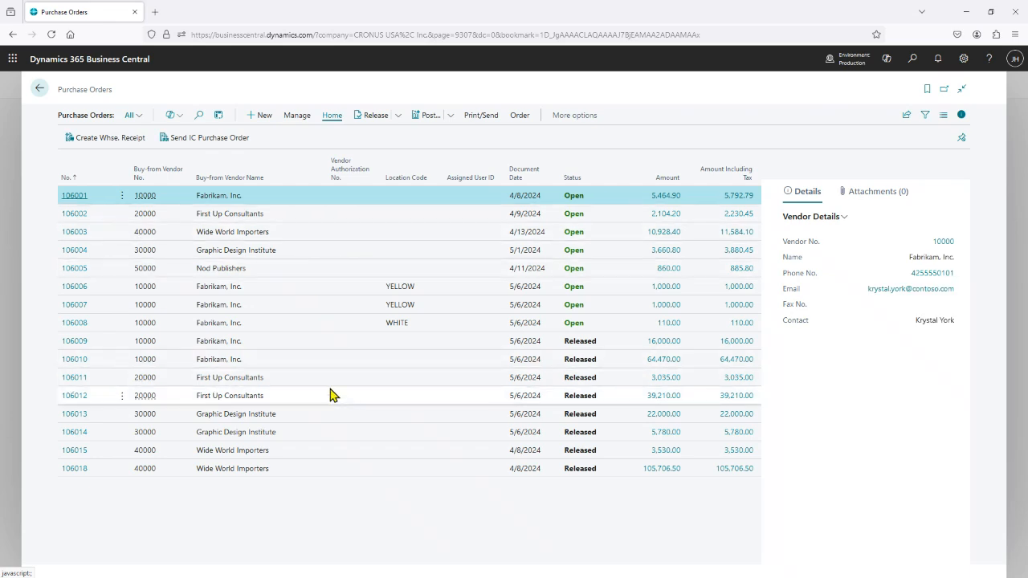
click(68, 472)
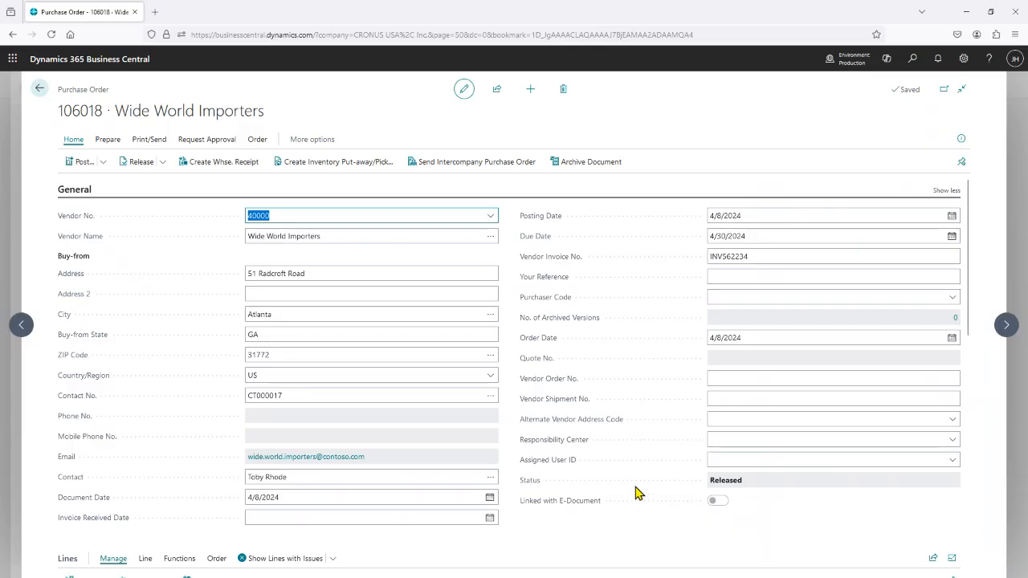
click(916, 60)
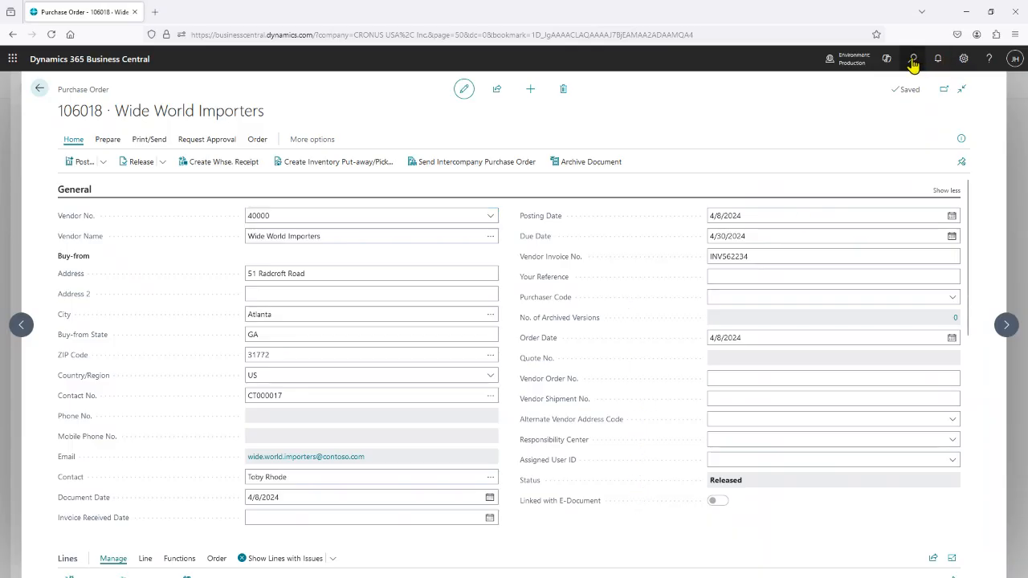
text(camp)
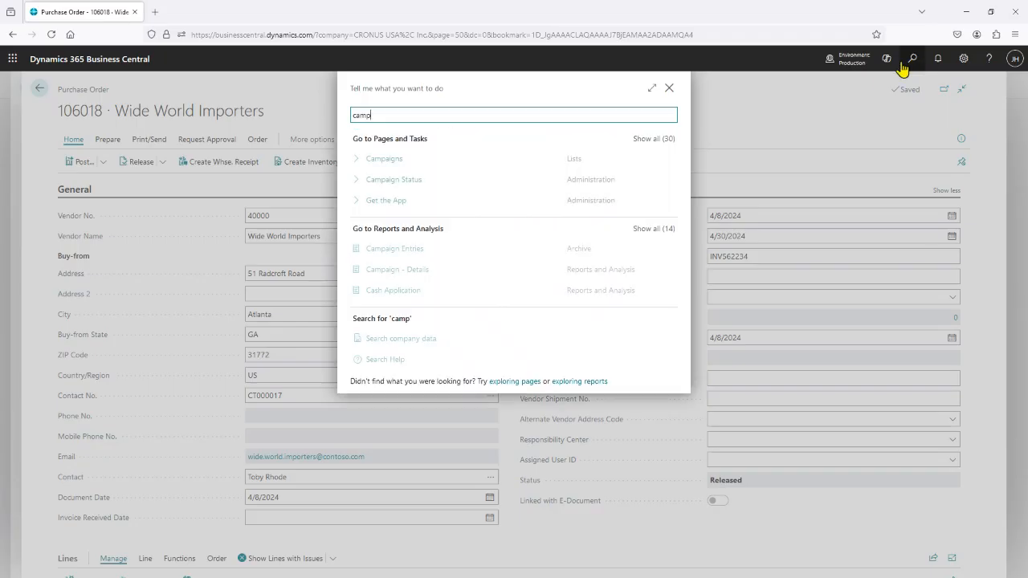
click(669, 88)
View the item lines of the Wide World Importers purchase order.
scroll(626, 377, down, 3)
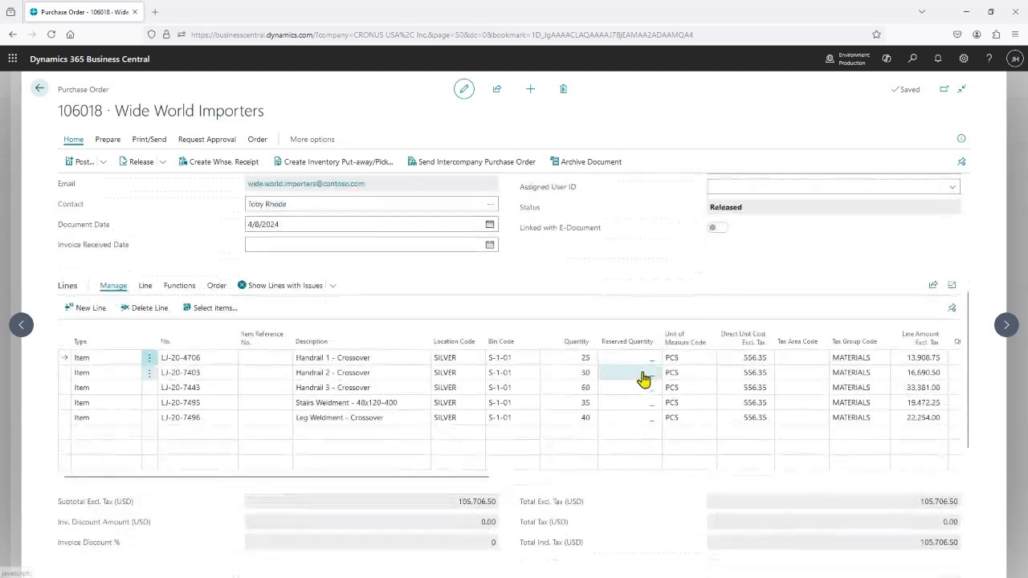
Close the Wide World Importers purchase order and the purchase orders list to return to the campaigns list.
scroll(644, 379, up, 3)
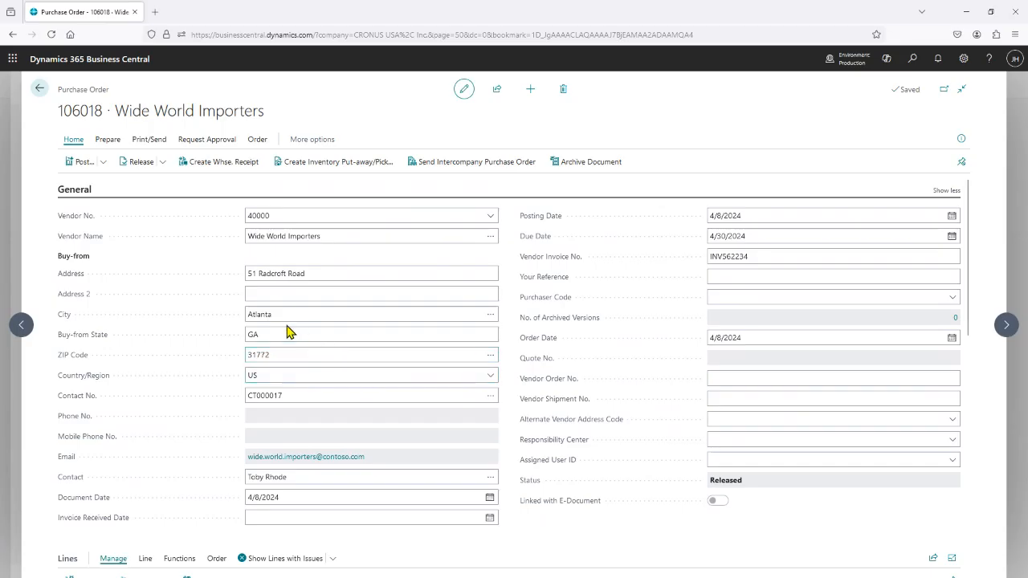
click(40, 93)
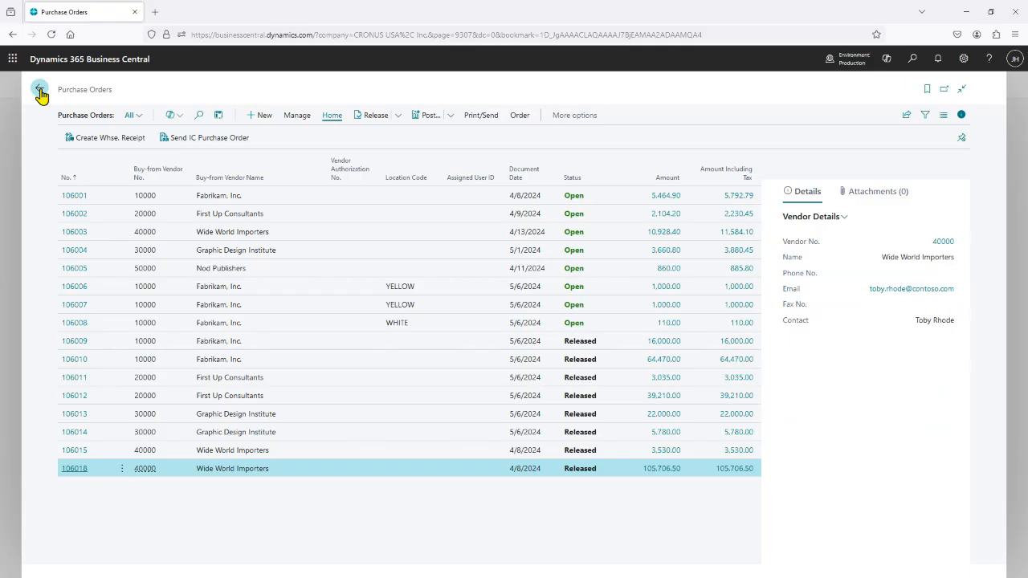
click(40, 93)
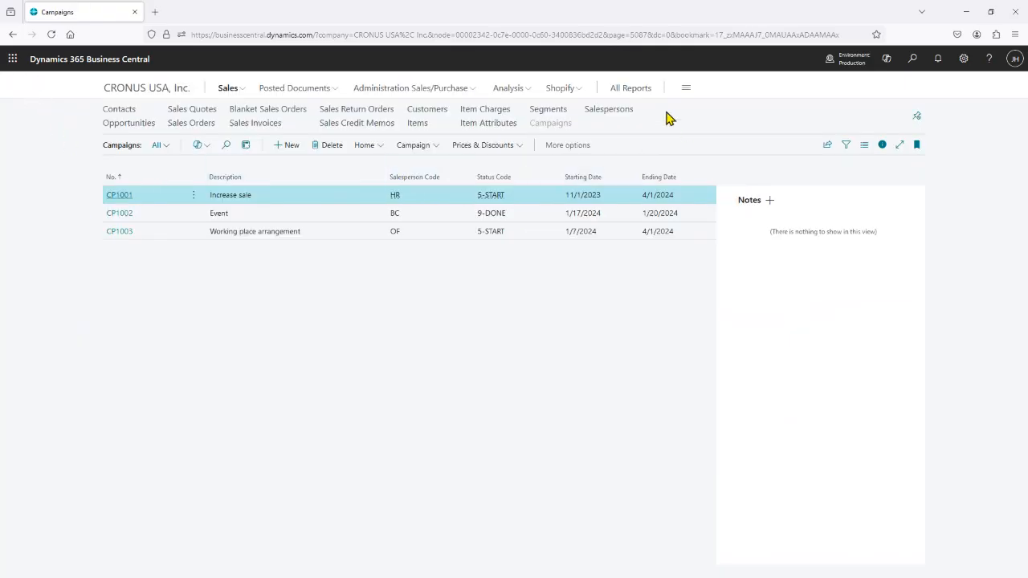
Preview the Campaign - Details marketing report filtered to campaign number CP1001.
click(629, 90)
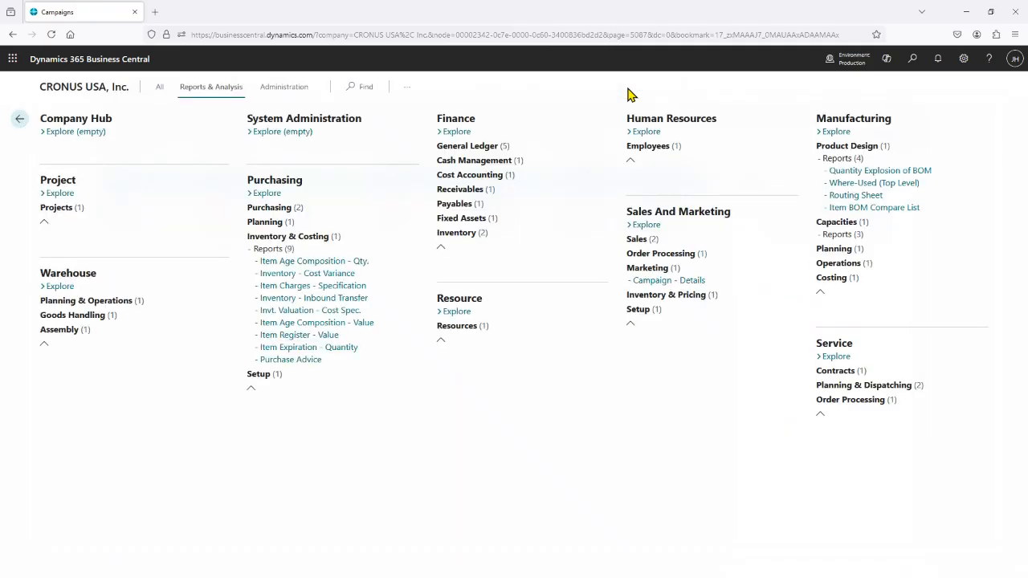
click(657, 281)
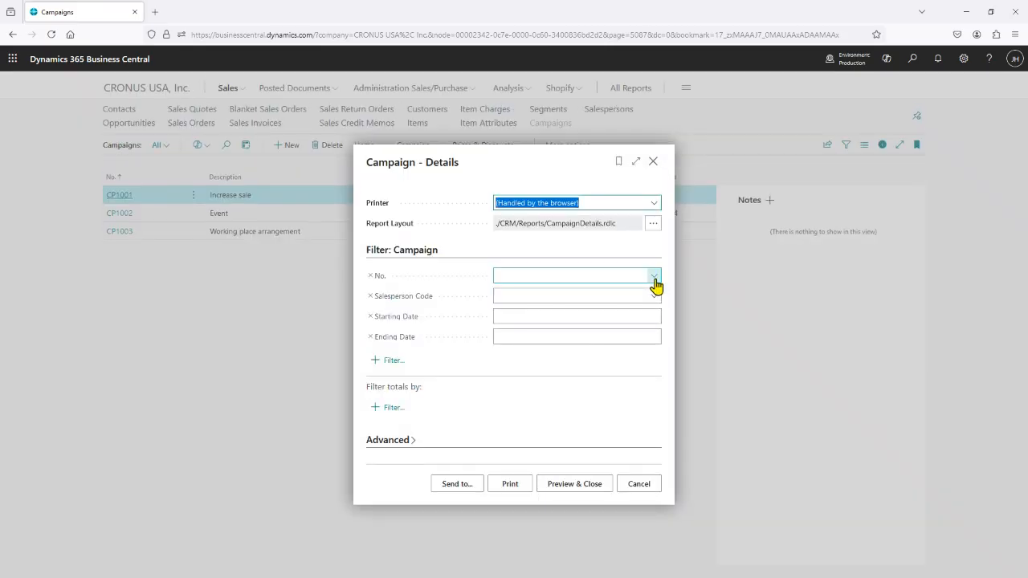
click(655, 276)
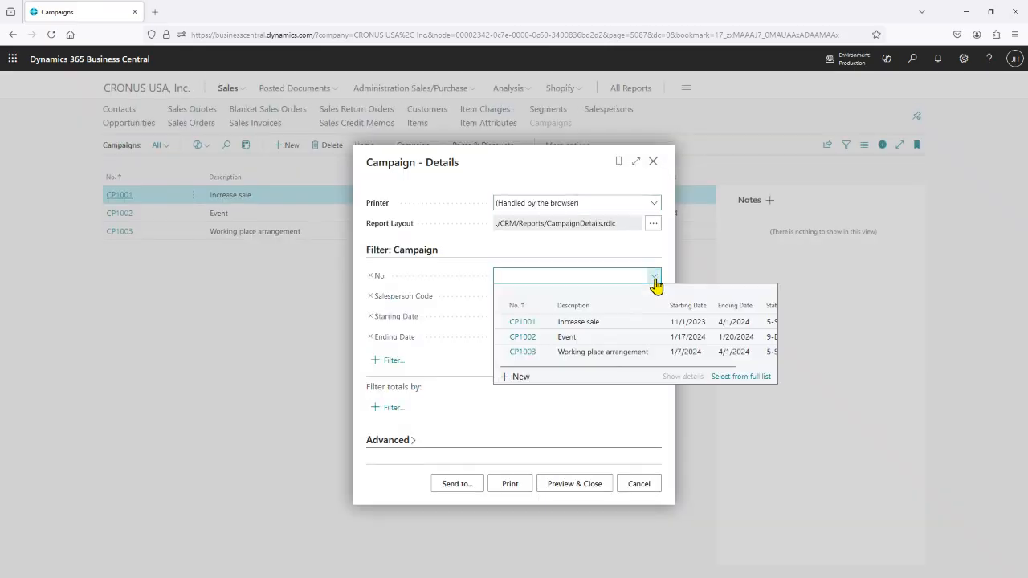
click(525, 321)
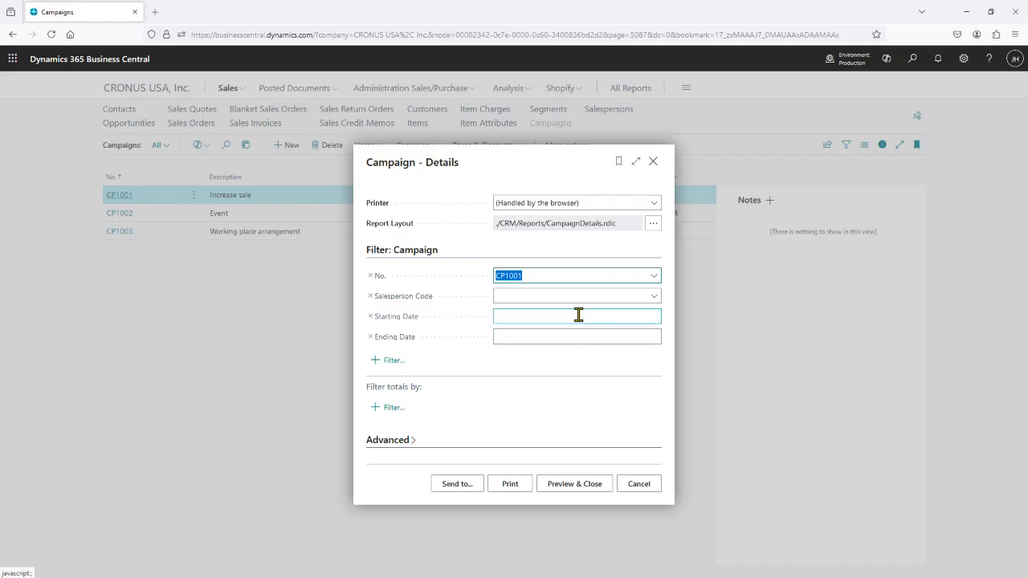
click(578, 485)
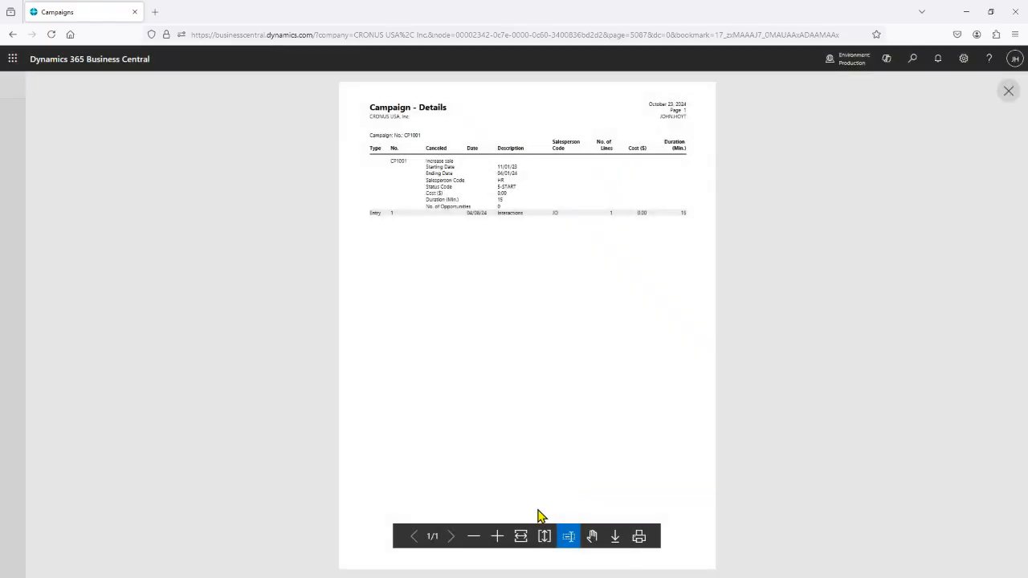
Enlarge the Campaign - Details report to read the campaign's entries, and close the preview.
click(497, 535)
click(497, 536)
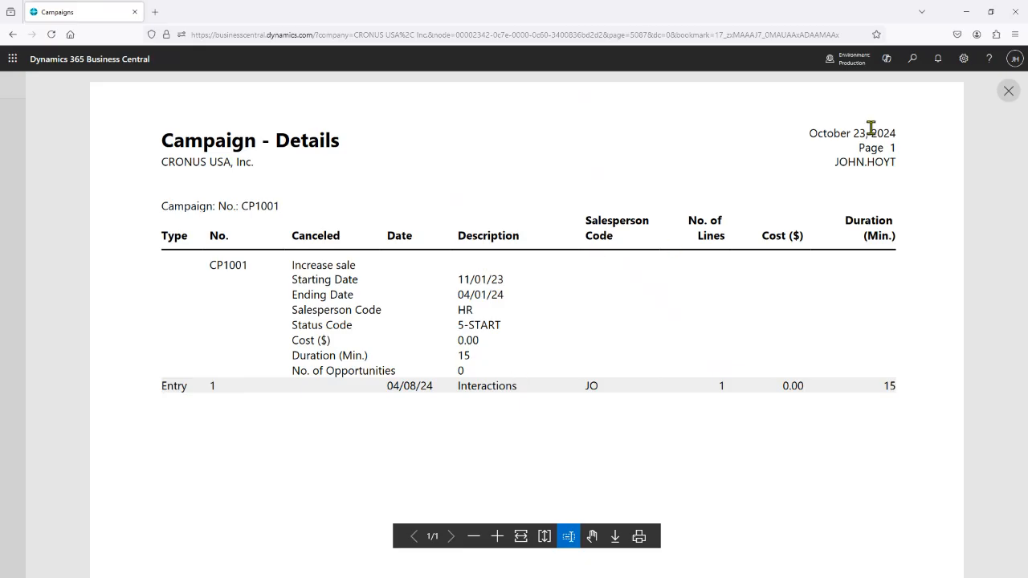
click(1010, 94)
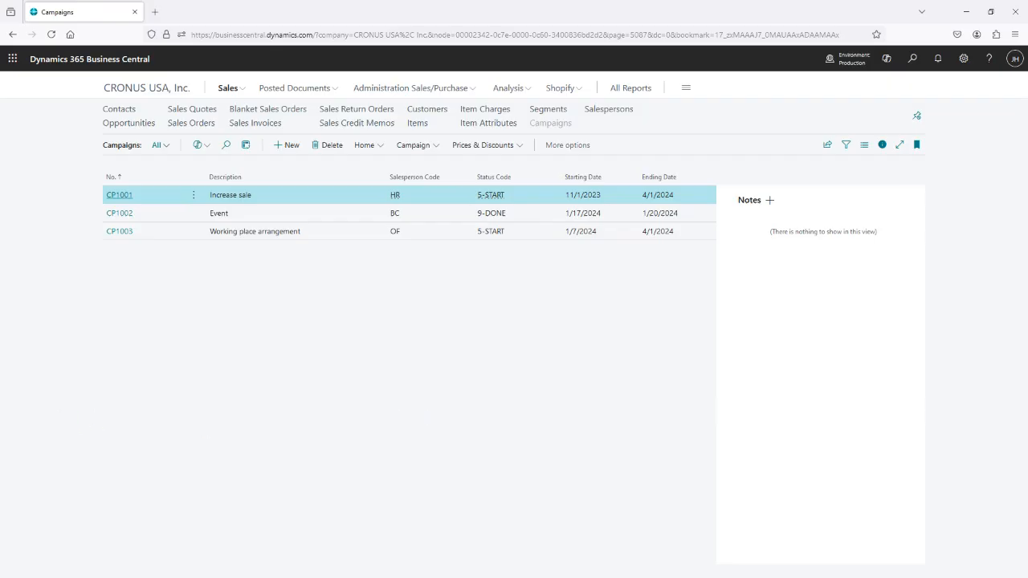
click(969, 14)
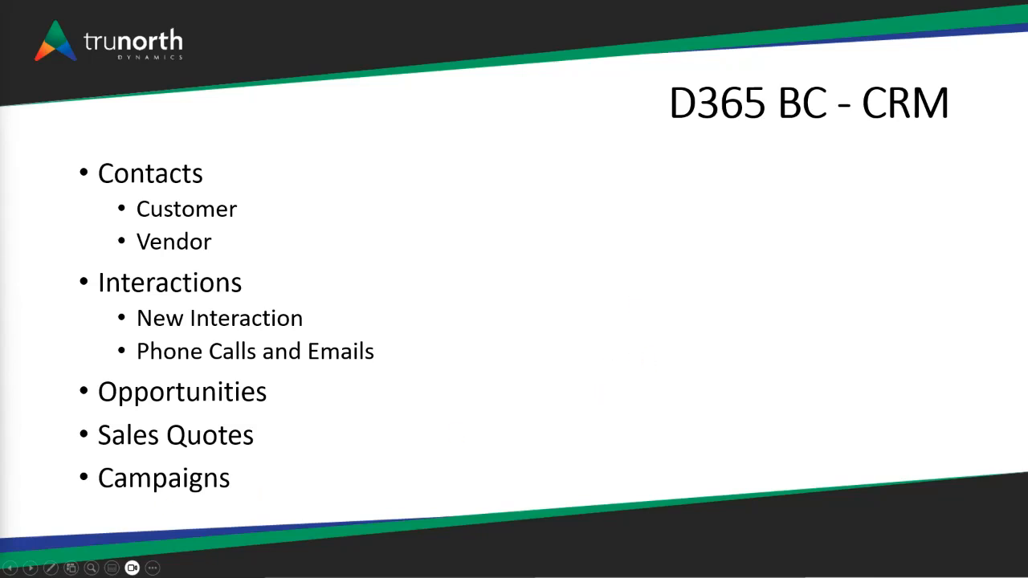
key(Right)
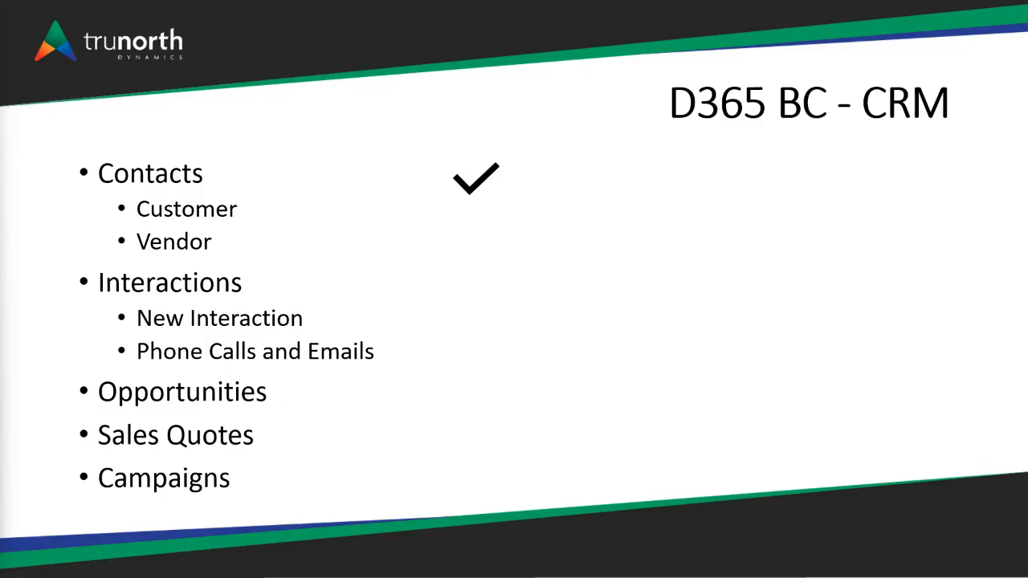
key(Right)
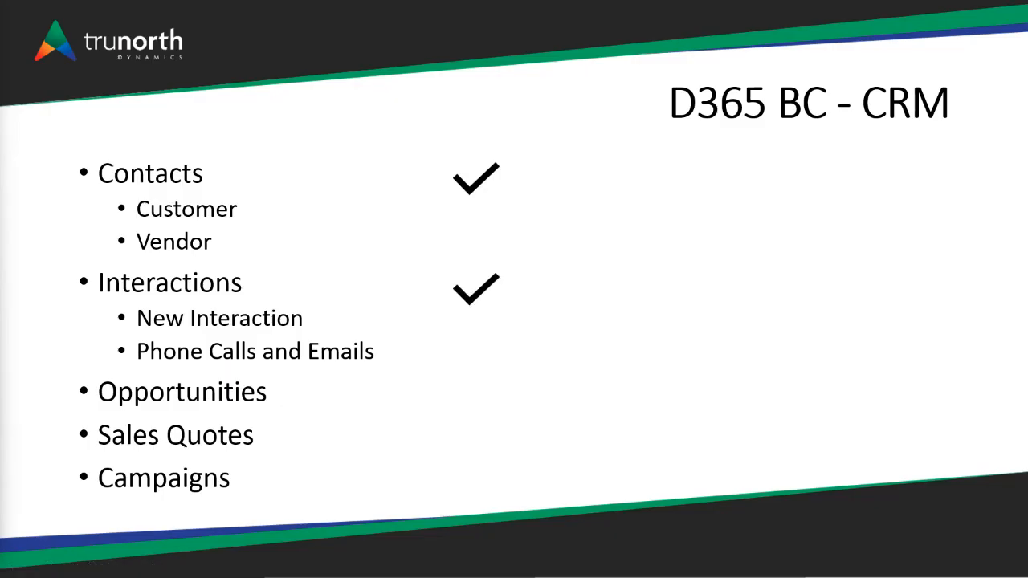